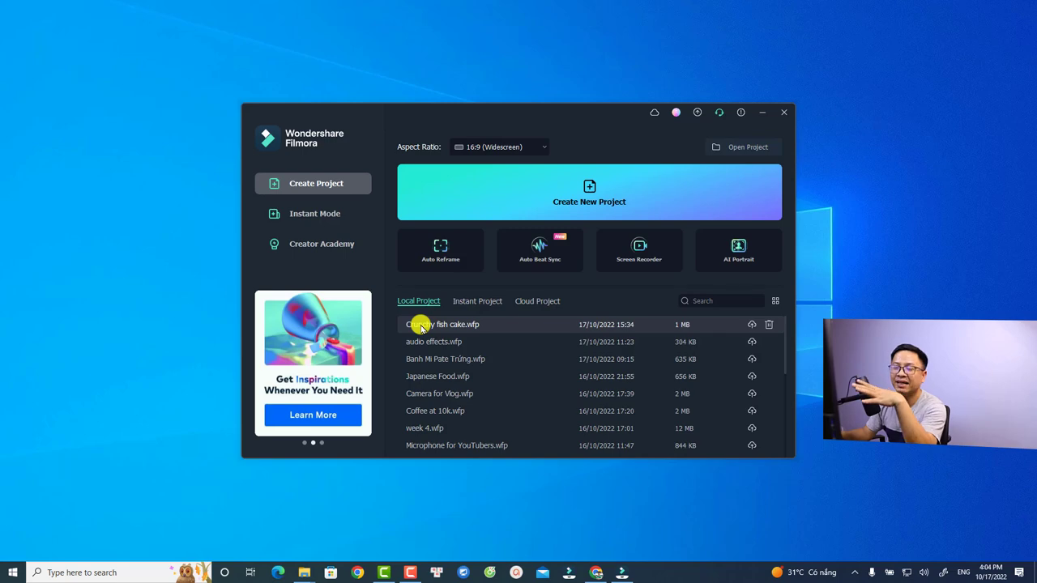
Step: Open the Crunchy fish cake.wfp project and delete images IMG_0001 through IMG_0010 from its media folder
double_click(421, 326)
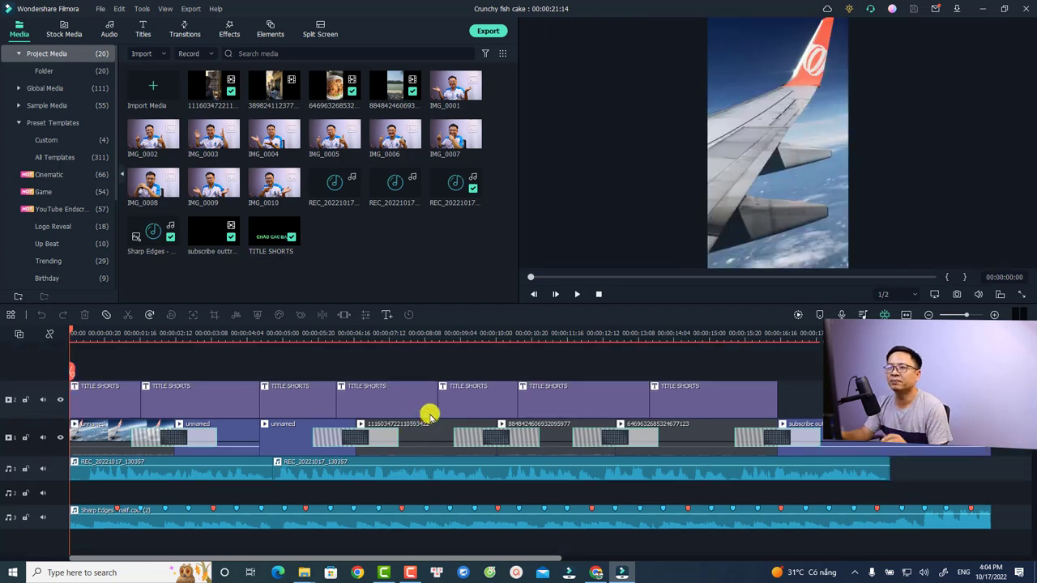
left_click(50, 72)
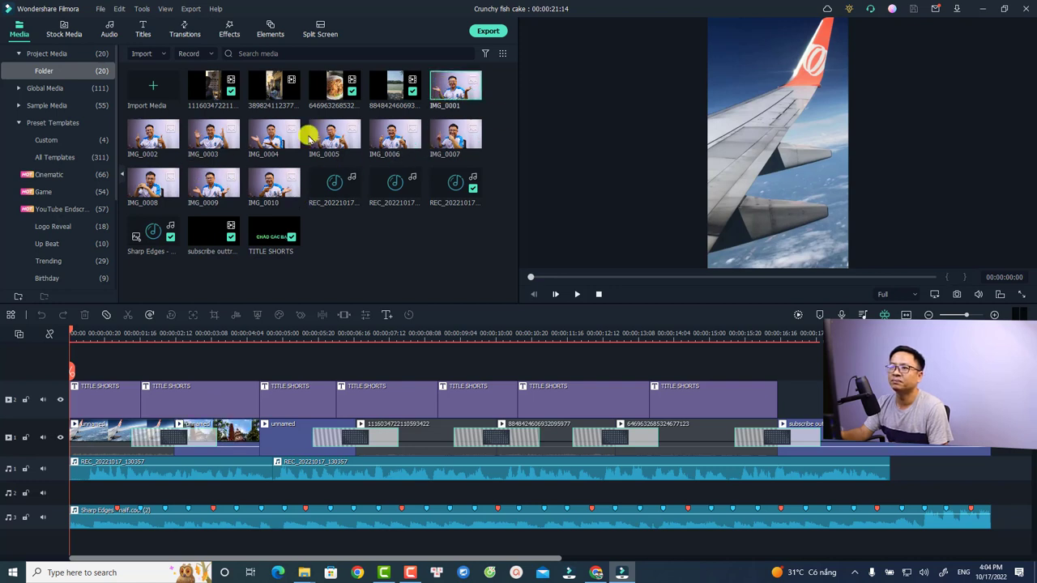
left_click(445, 132)
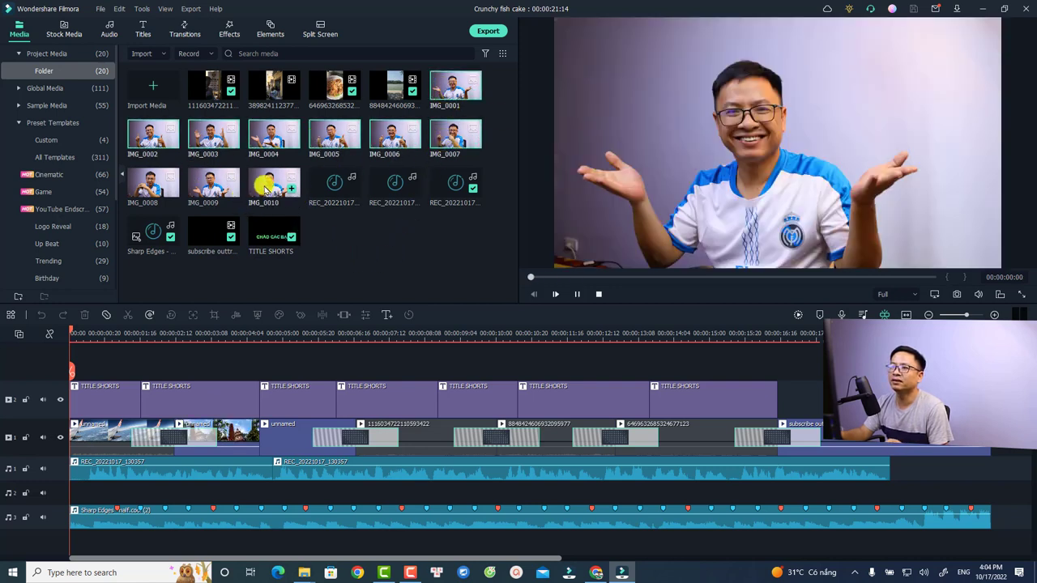
left_click(270, 184)
left_click(299, 146)
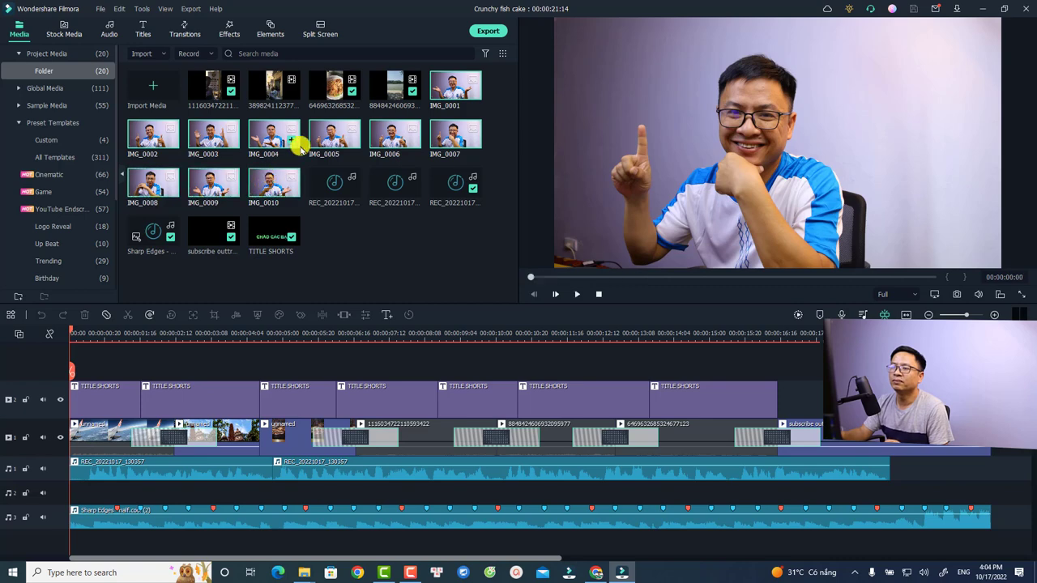
right_click(319, 142)
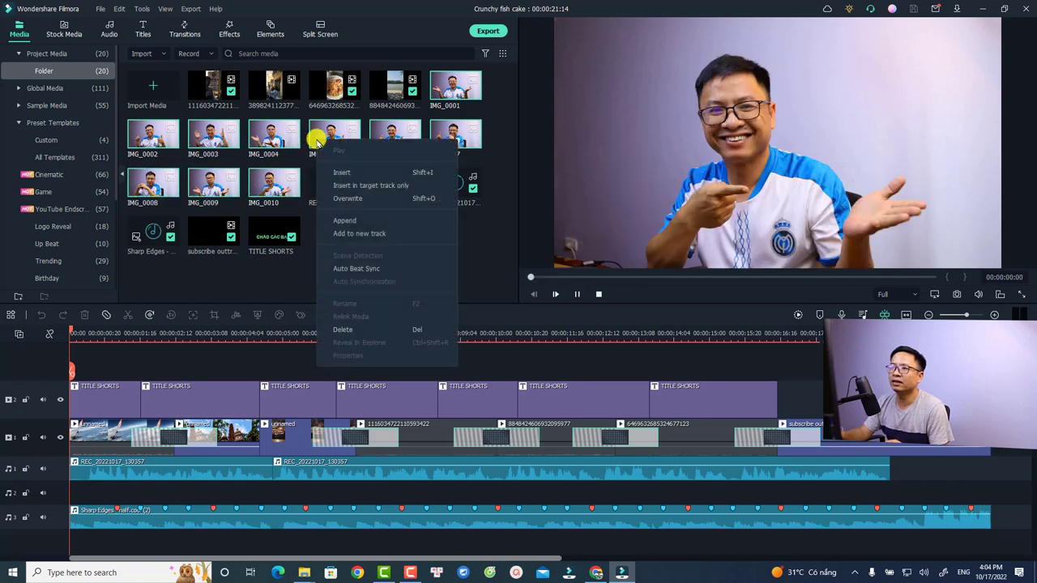
left_click(345, 329)
left_click(540, 302)
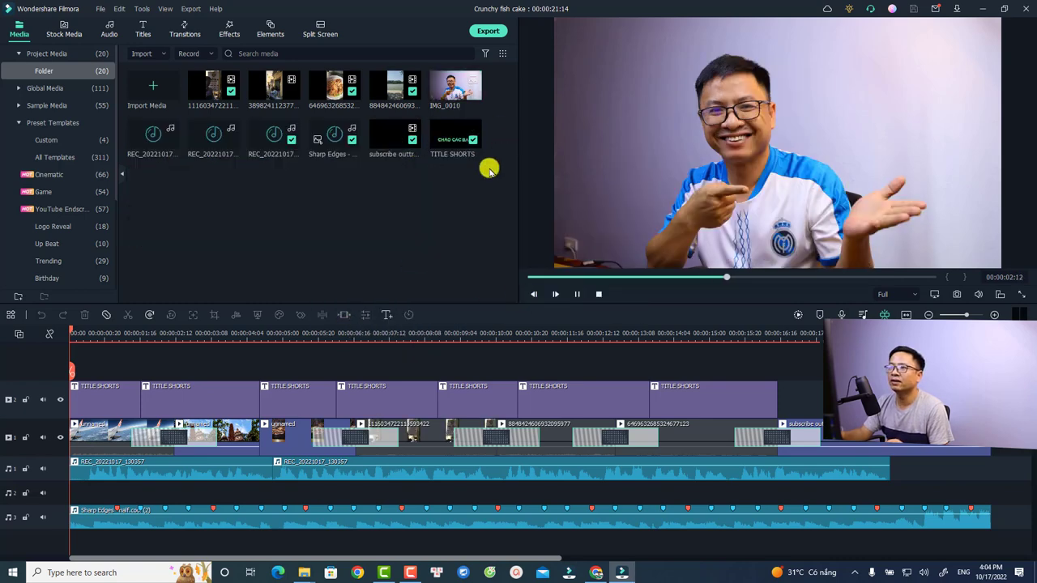
Step: Preview the four vertical video clips in the media folder and play the project timeline from its start
left_click(280, 90)
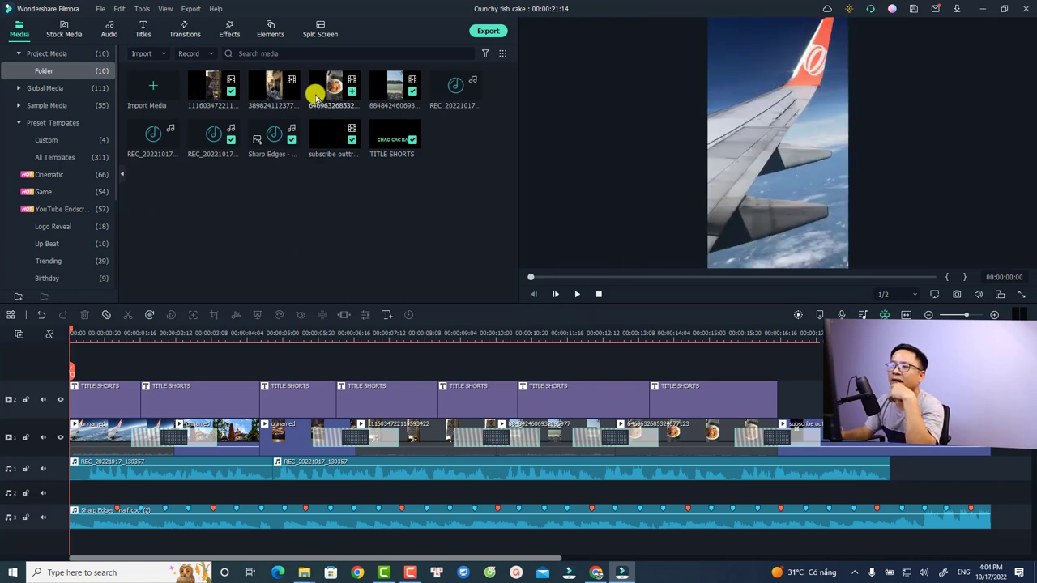
double_click(215, 95)
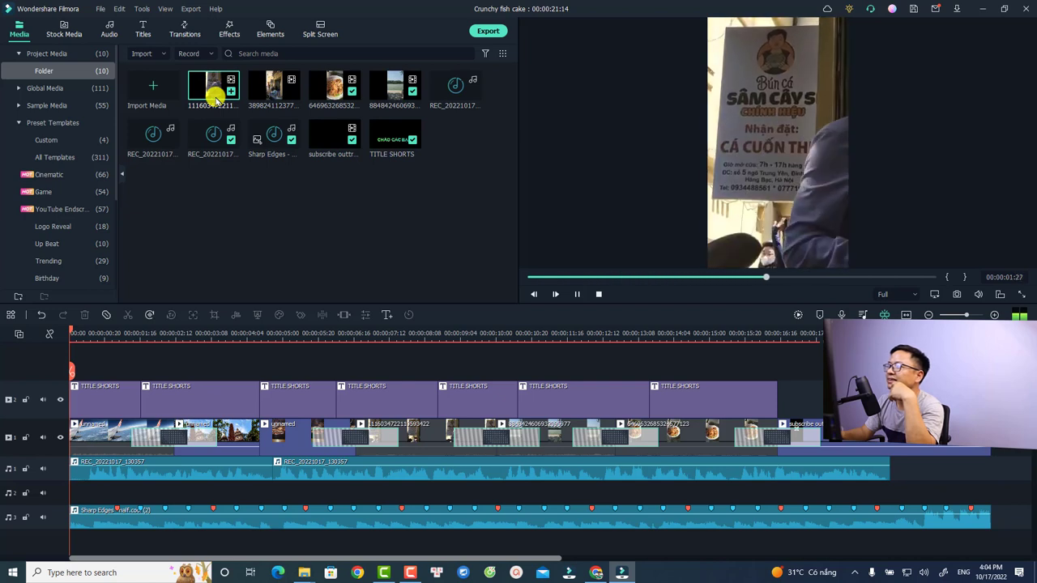
left_click(271, 96)
double_click(271, 96)
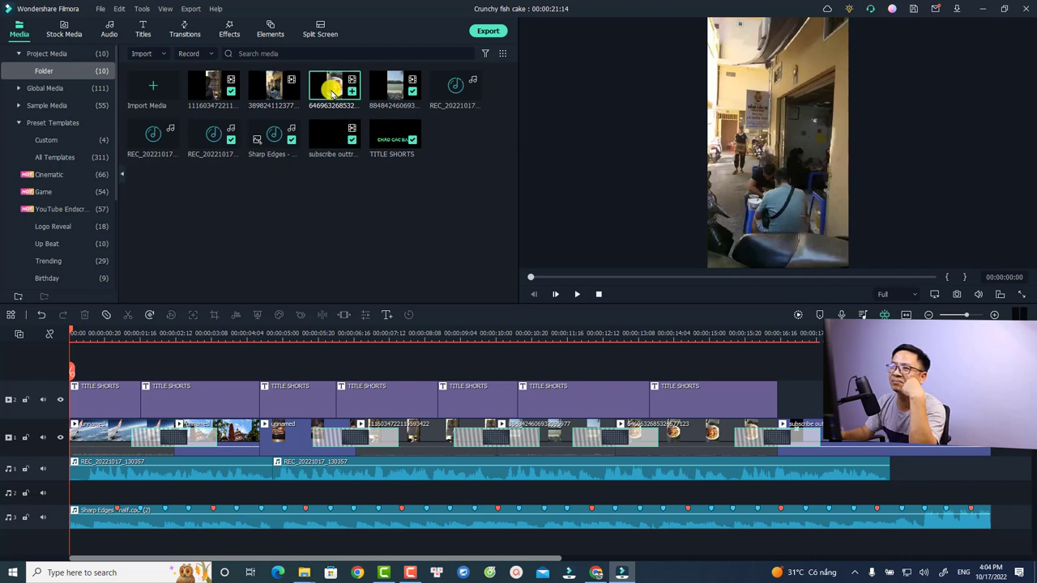
double_click(332, 93)
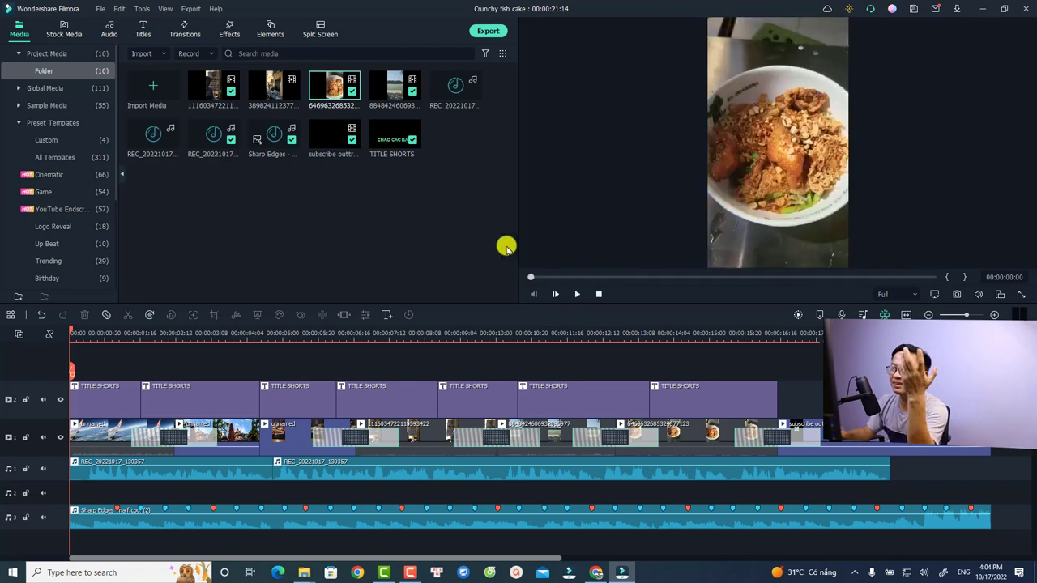
double_click(389, 94)
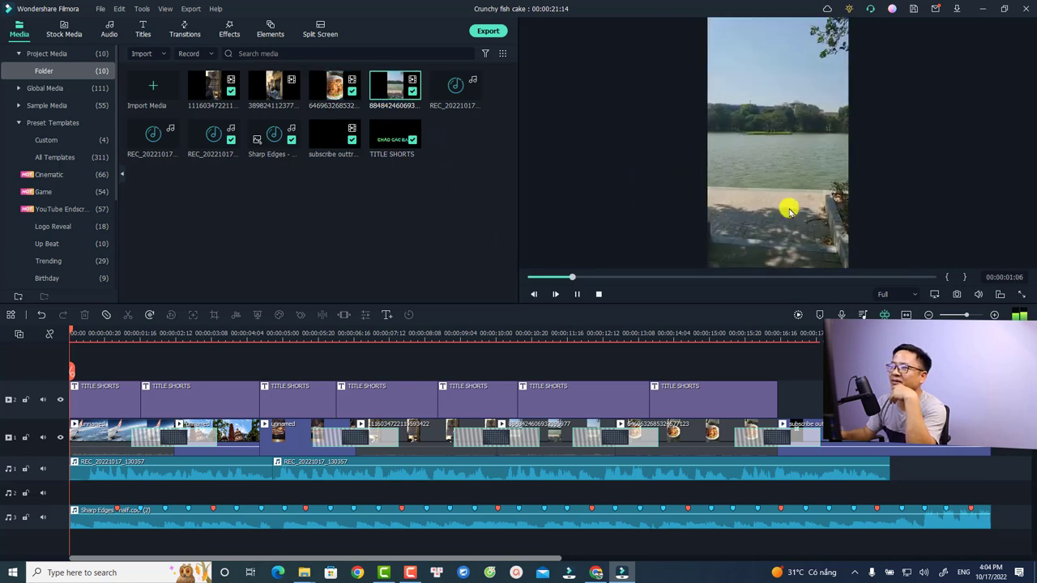
key("space")
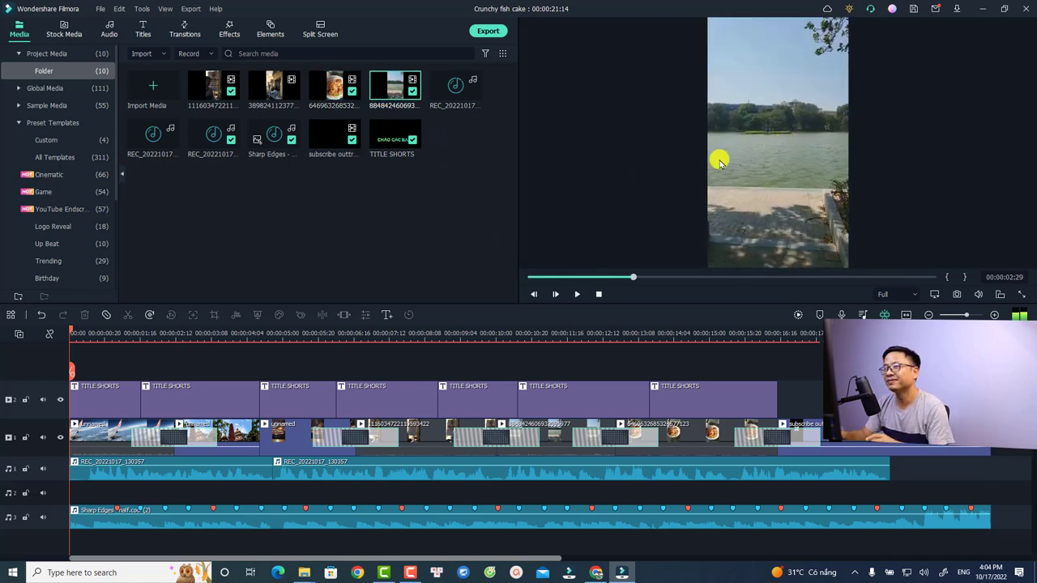
left_click(76, 340)
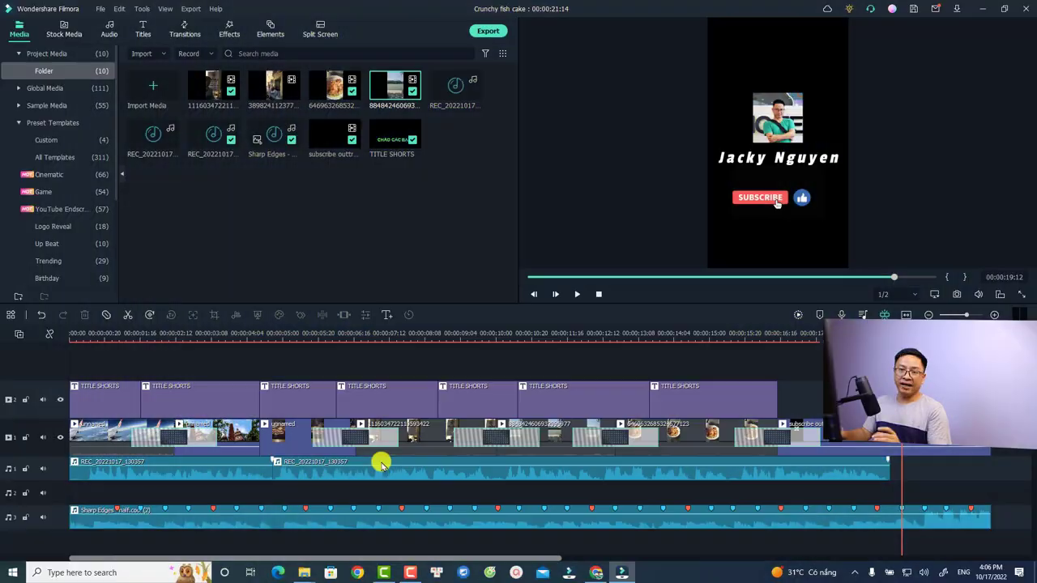
Step: Lock audio track 3, which holds the Sharp Edges music clip
left_click(85, 336)
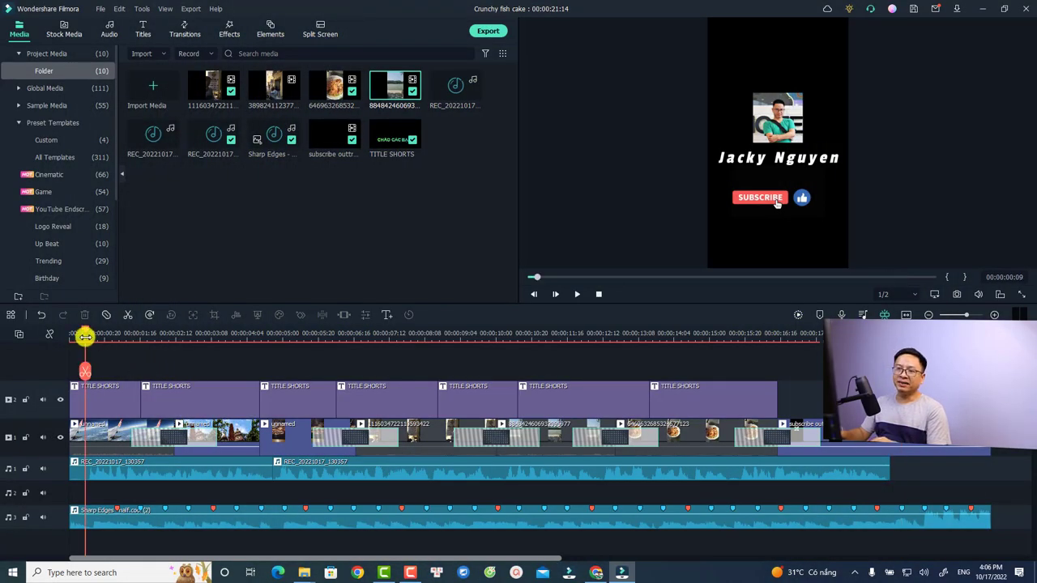
scroll(102, 368, "down", 2)
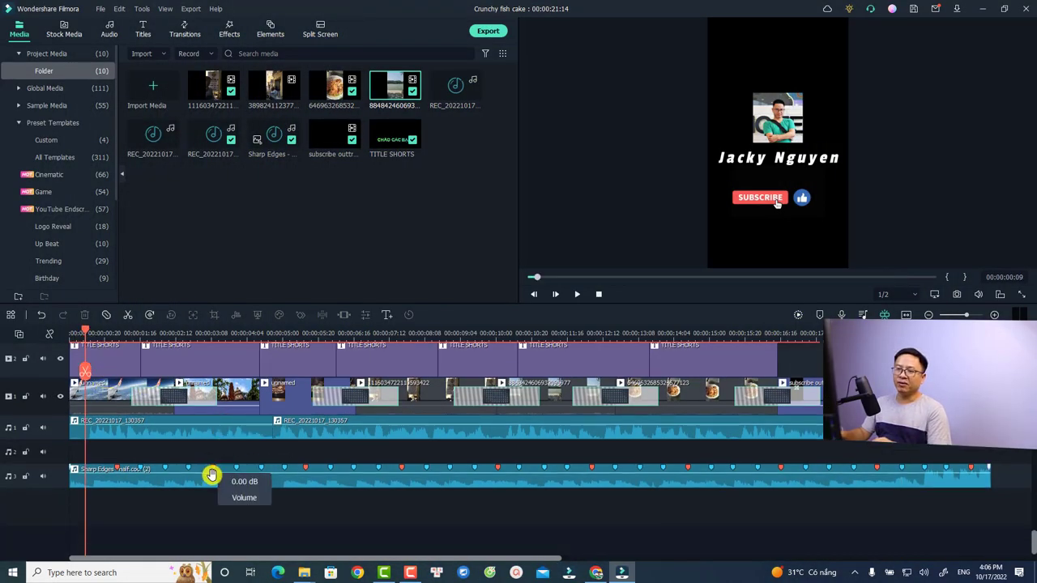
left_click(210, 476)
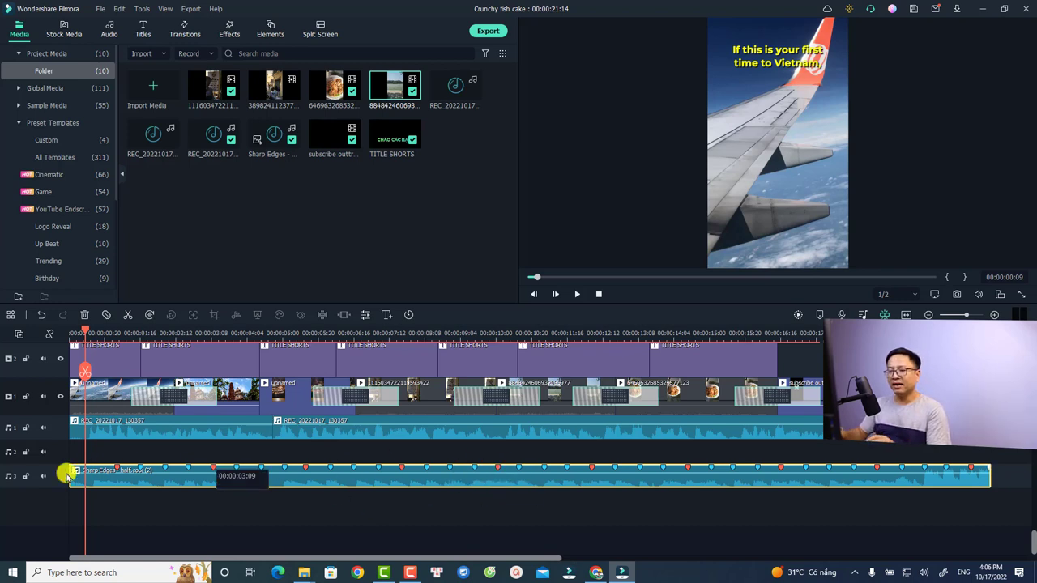
left_click(25, 477)
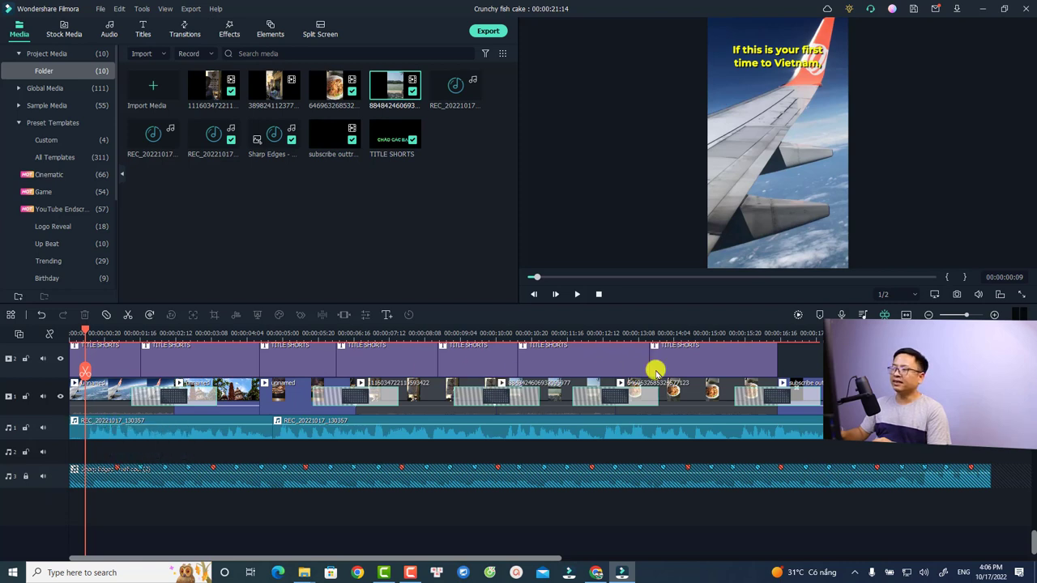
Step: Open the audio recording settings, choose the Thronmax MDrill microphone as the device, and close them without recording
left_click(841, 316)
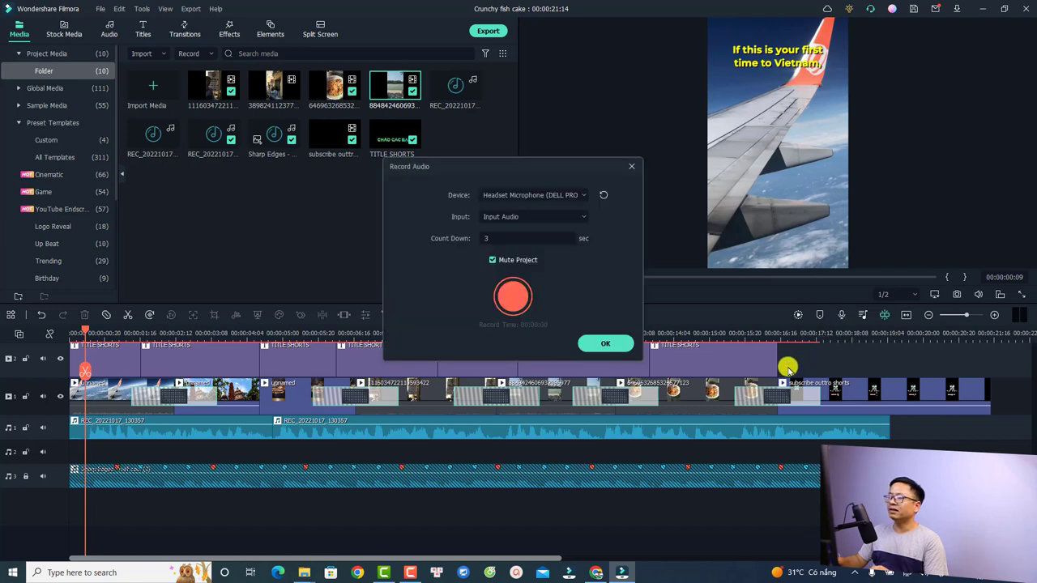
left_click(515, 196)
left_click(499, 232)
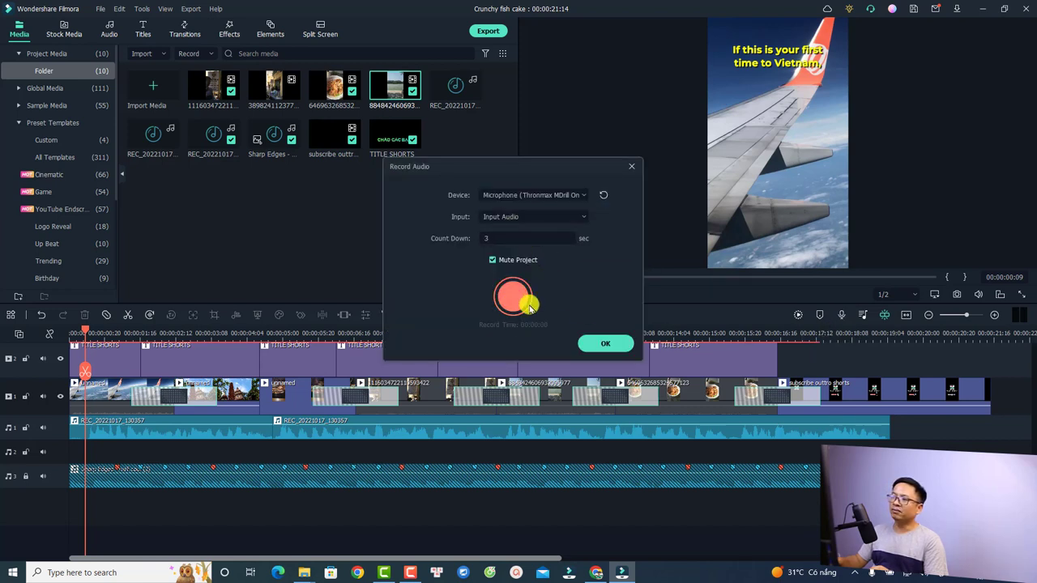
left_click(595, 574)
left_click(595, 574)
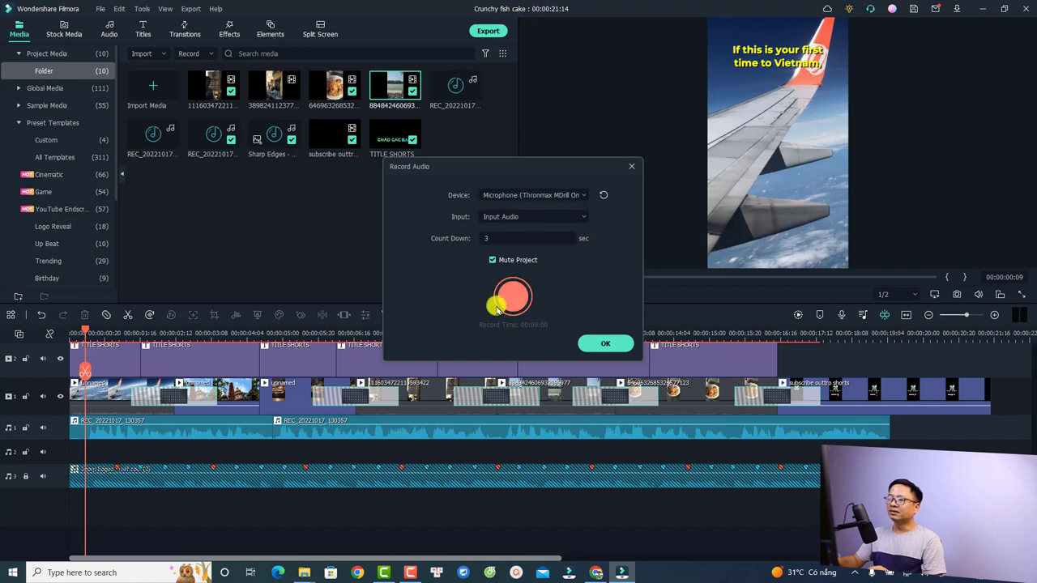
left_click(629, 168)
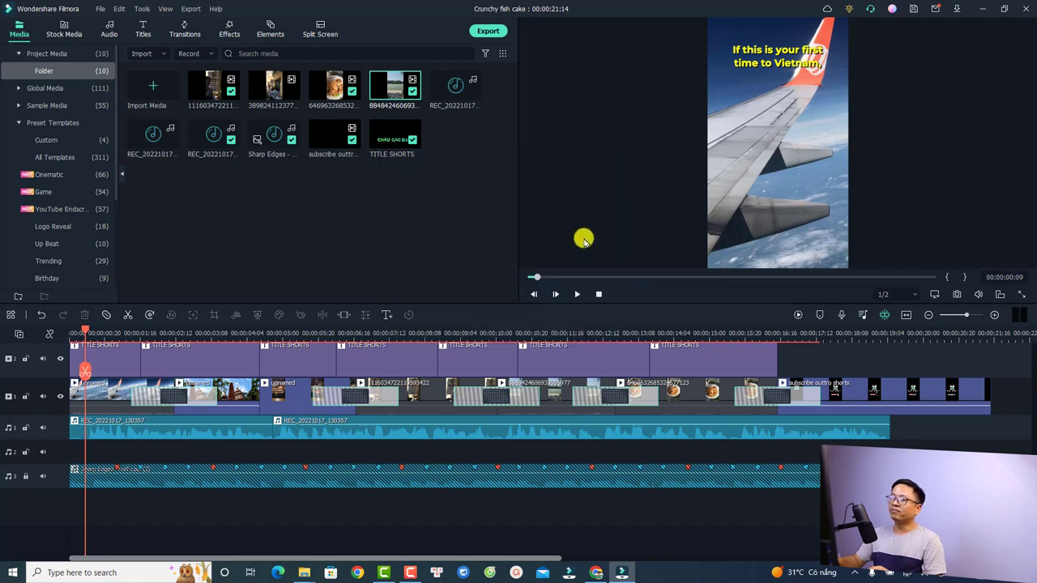
Step: Examine the voice-over clips, the subscribe outro, and the footage with its captions at several points along the timeline
left_click(224, 437)
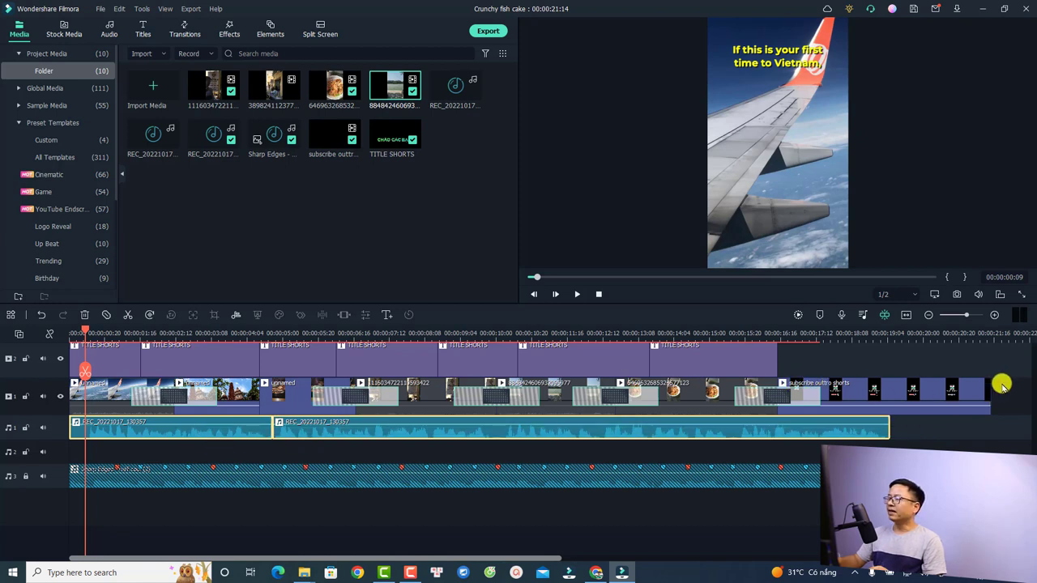
left_click(850, 331)
left_click(862, 398)
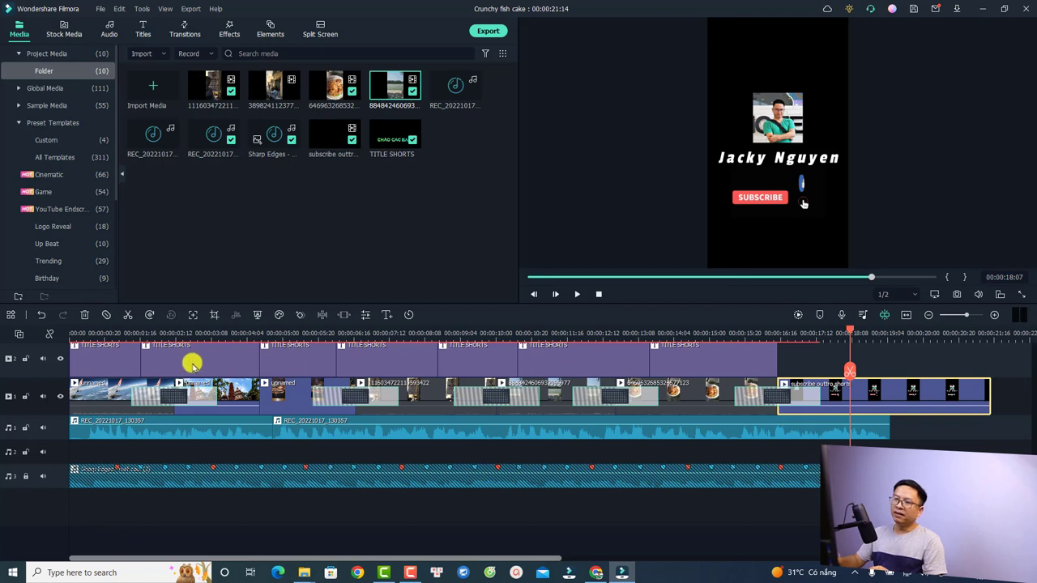
left_click(82, 335)
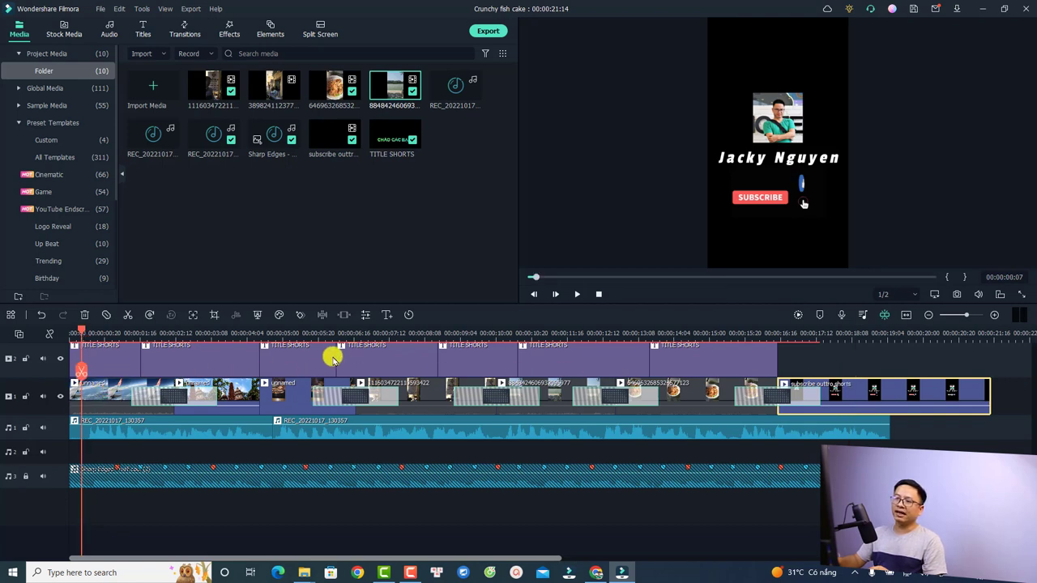
left_click(315, 334)
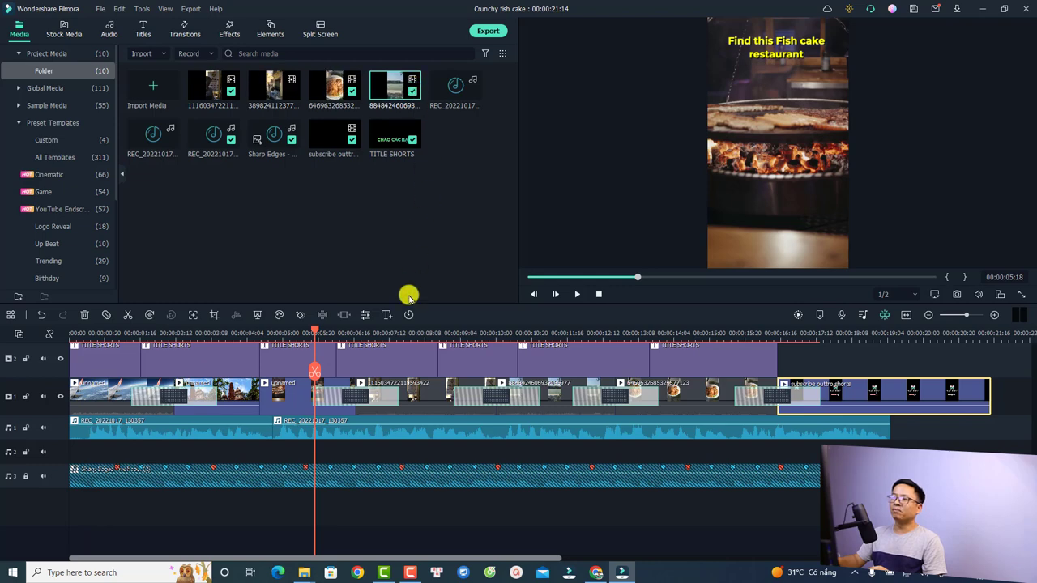
left_click(404, 332)
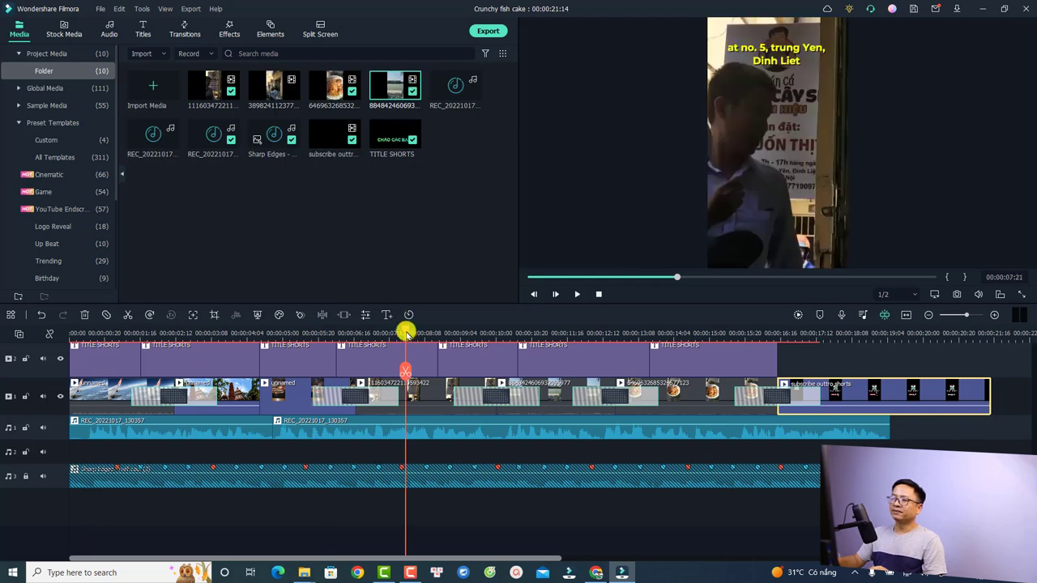
left_click_drag(406, 332, 122, 381)
left_click(238, 333)
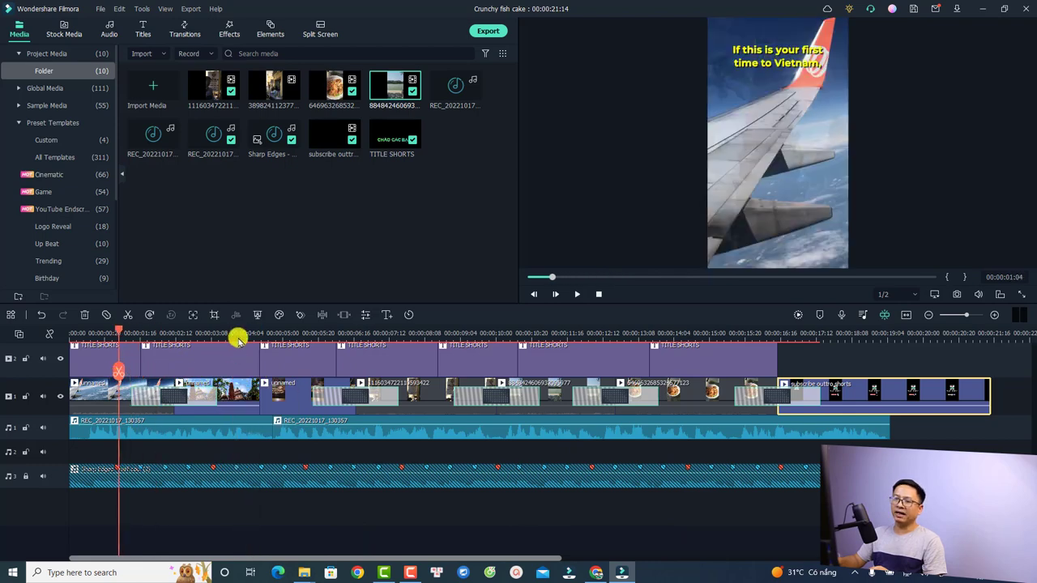
left_click(289, 335)
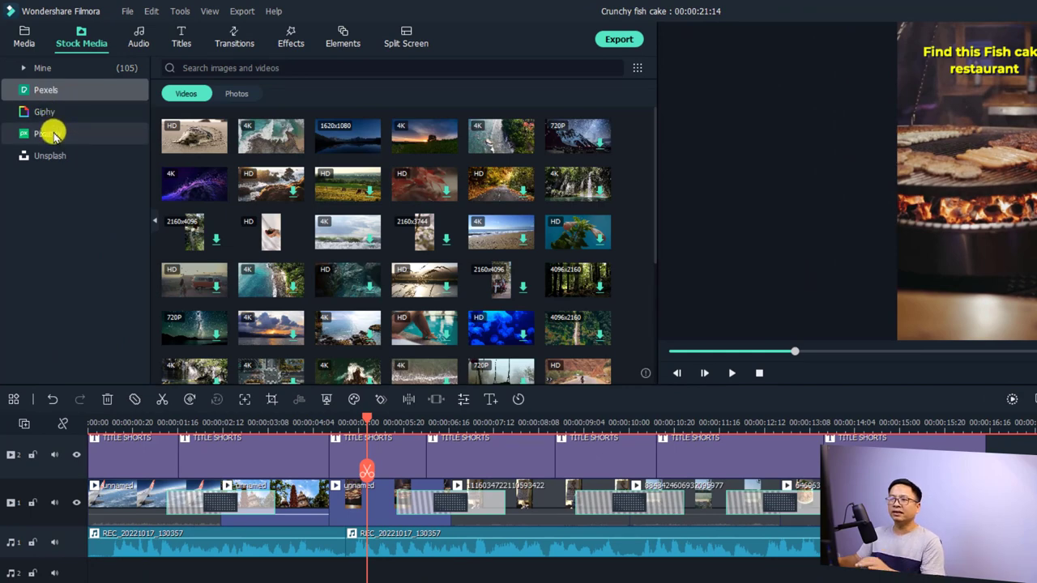
Step: Browse the personal stock media collection, going through the downloaded items to the end of the list
left_click(35, 72)
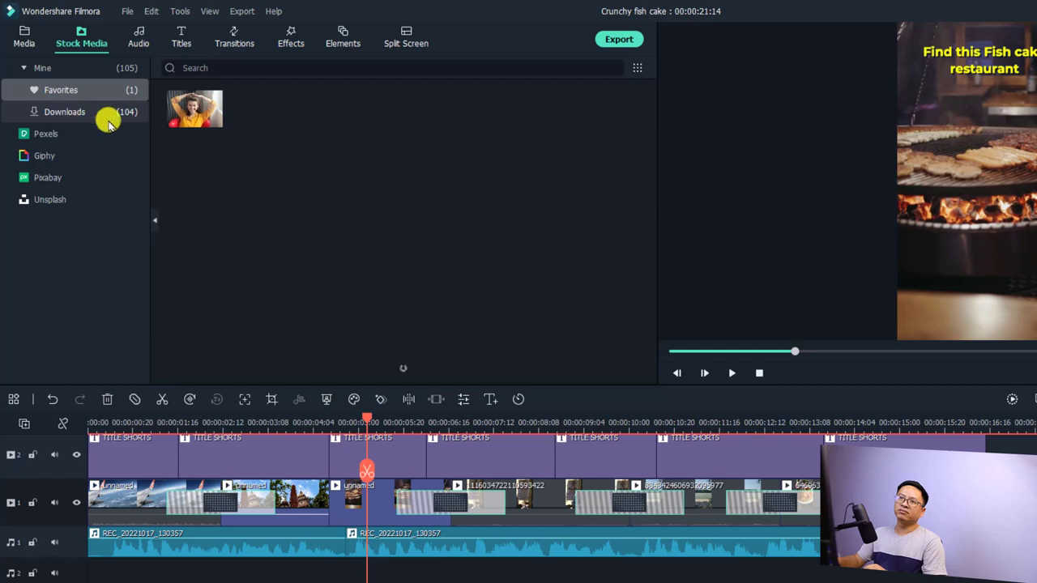
left_click(73, 114)
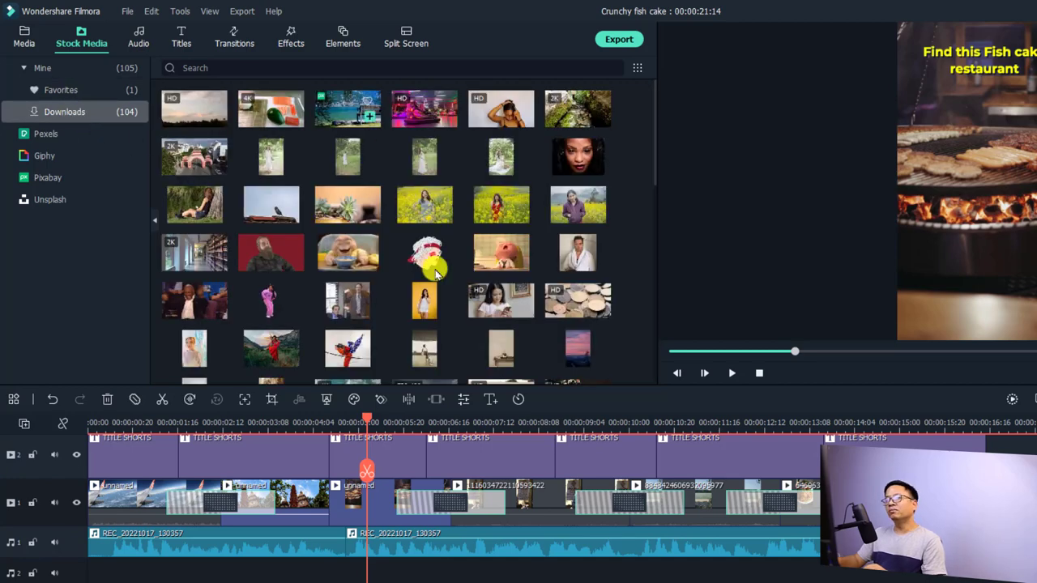
scroll(408, 339, "down", 5)
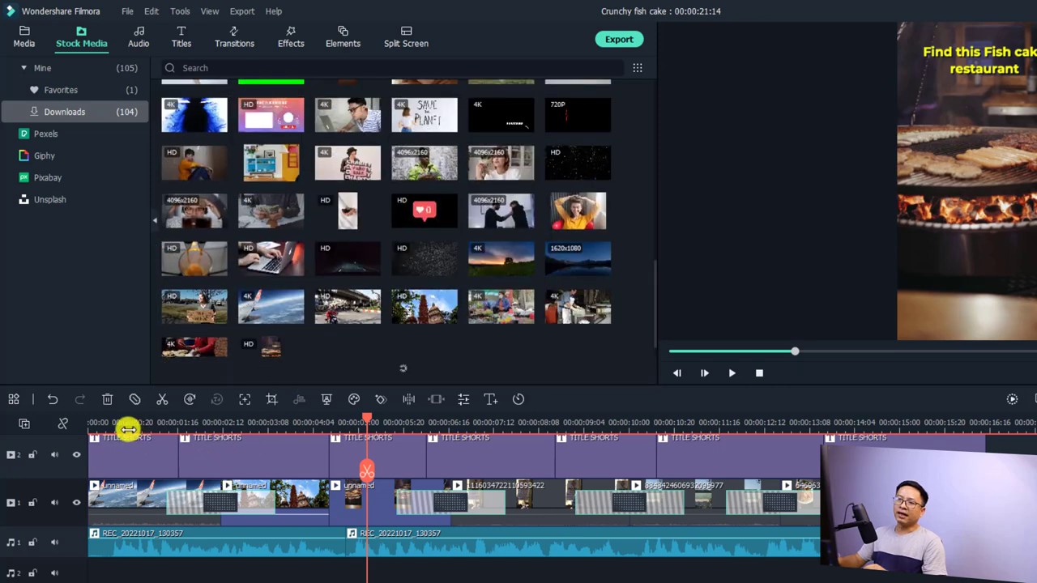
Step: Start a Pan & Zoom on the airplane wing clip with a 9:16 ratio, and move the start frame to the image's left edge
left_click(128, 502)
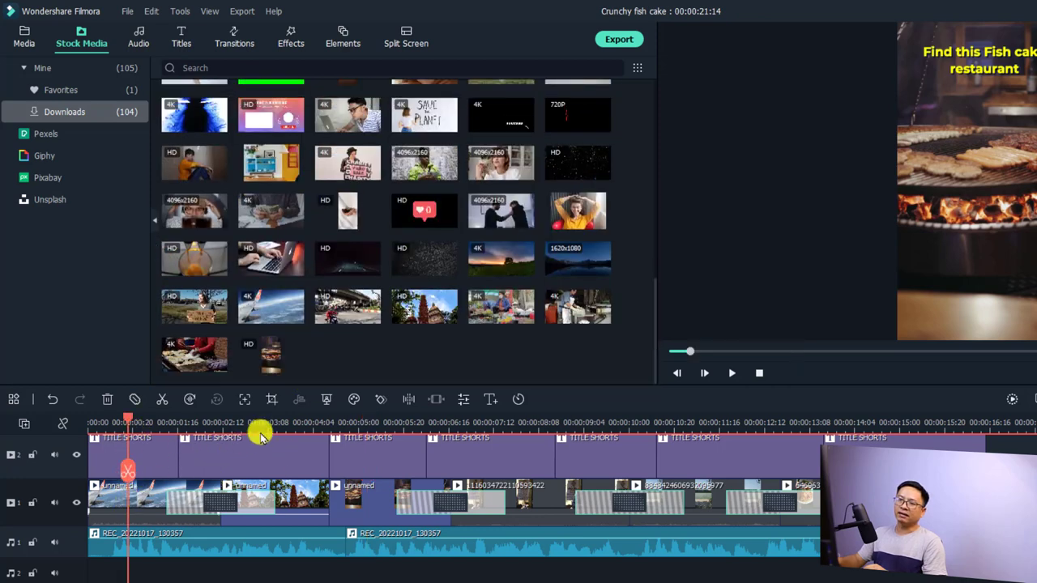
left_click(271, 399)
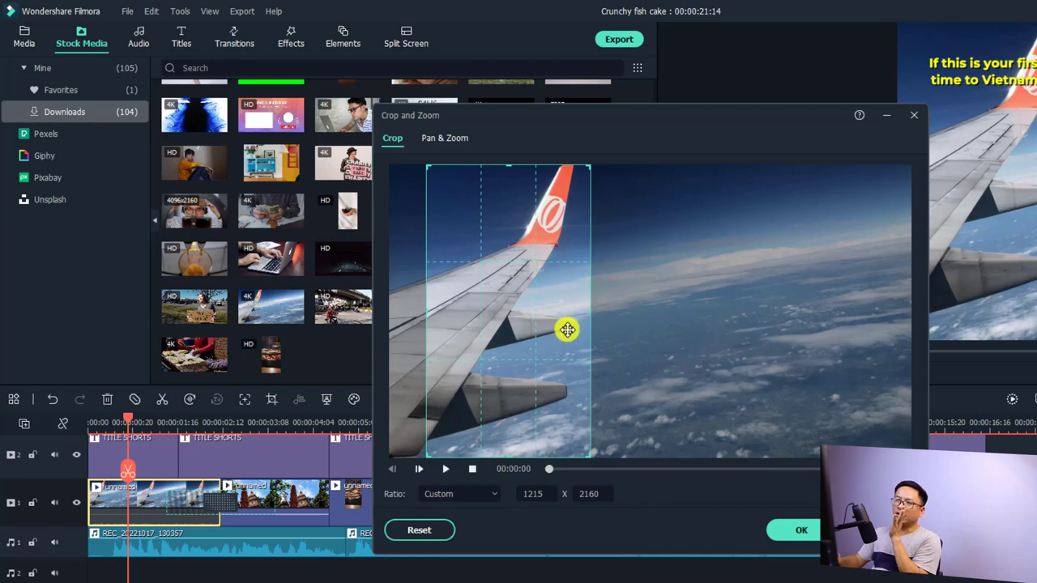
left_click(445, 138)
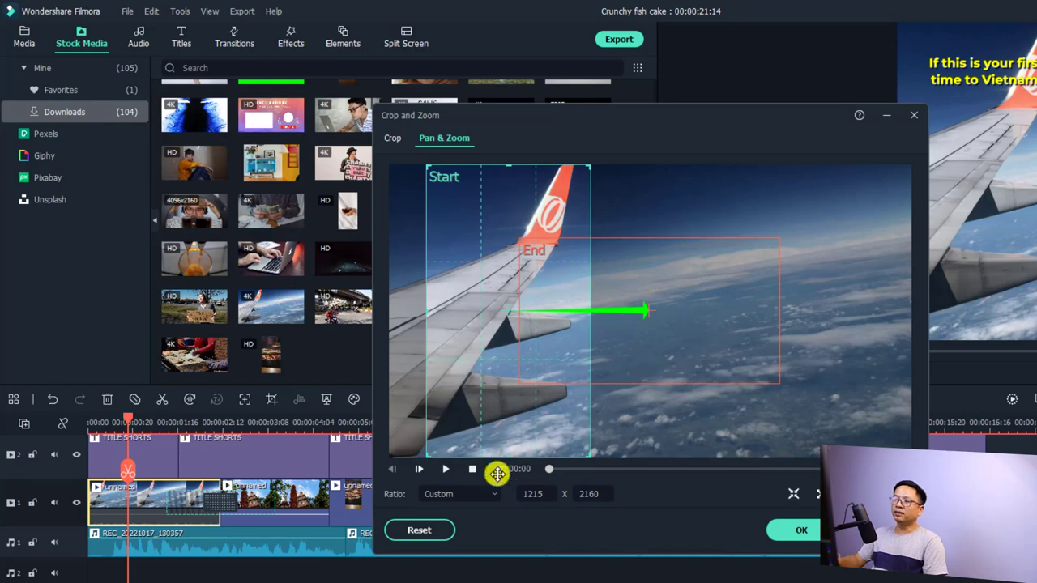
left_click(460, 493)
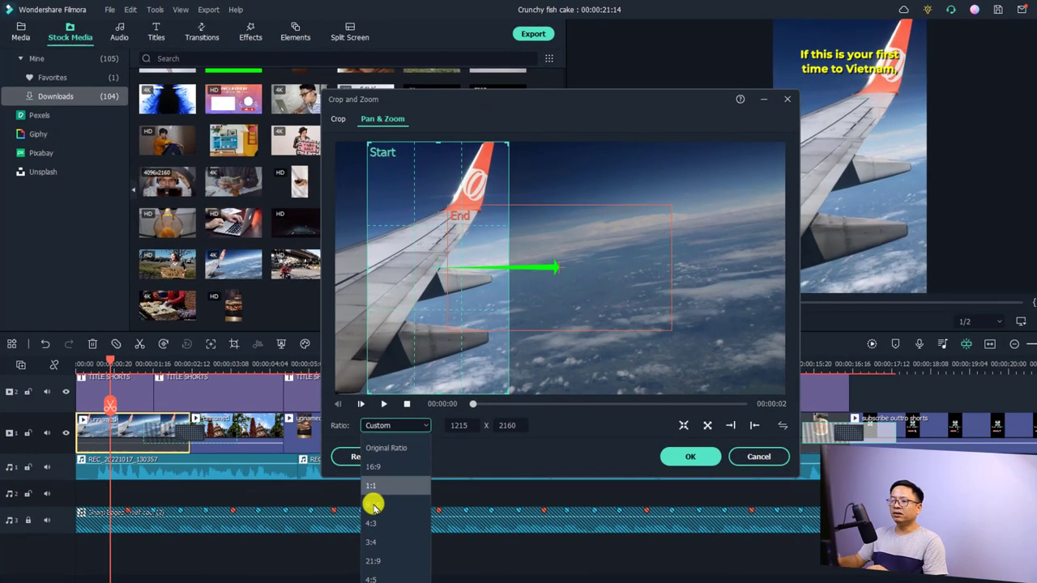
left_click(430, 582)
left_click_drag(475, 298, 348, 265)
Step: Enlarge the pan's end frame to 1215 x 2160 at full image height and shift it right over the open sky
left_click(554, 304)
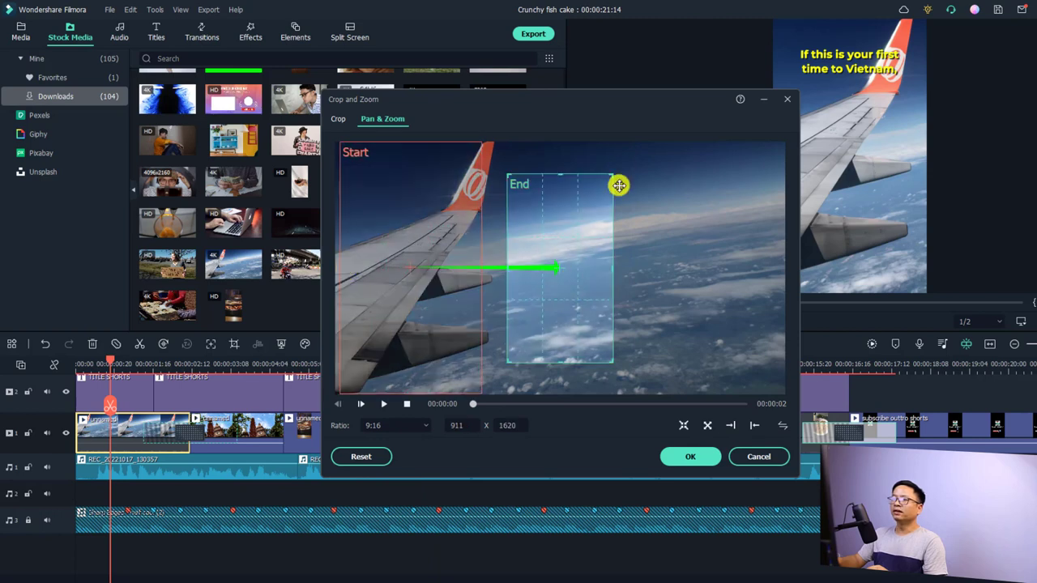
left_click_drag(610, 175, 649, 138)
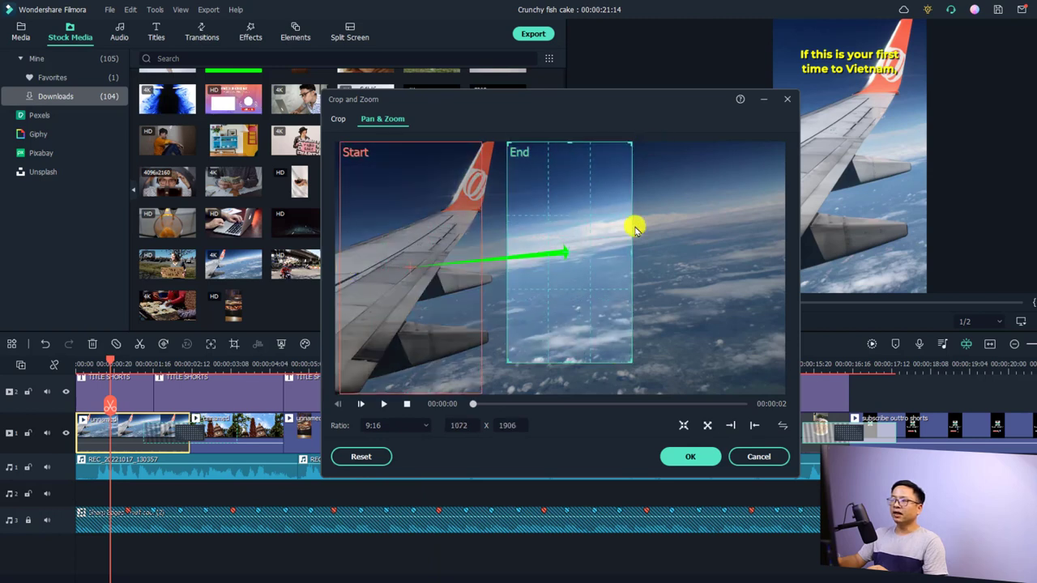
left_click_drag(642, 379, 658, 394)
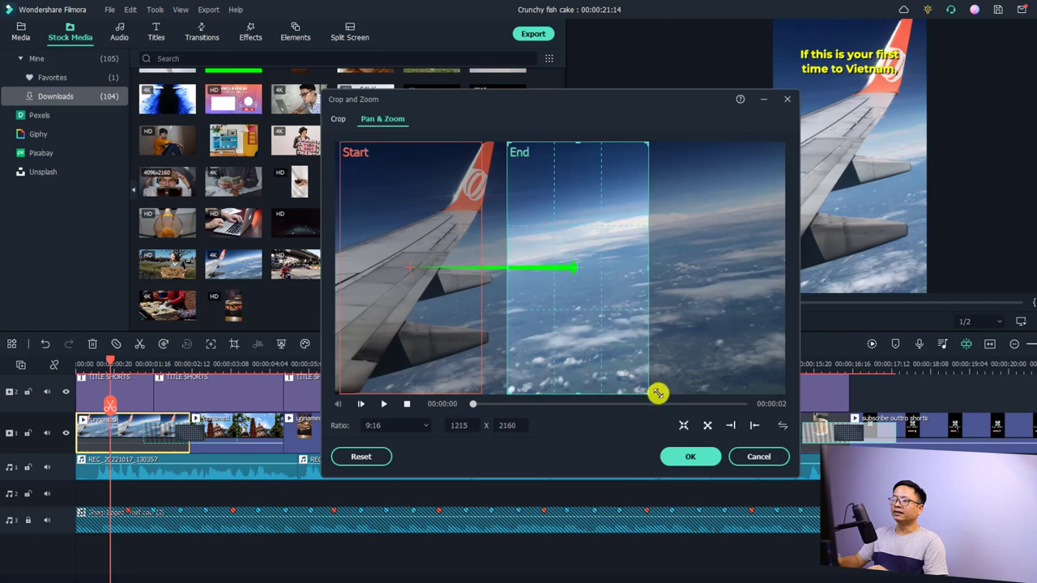
left_click_drag(611, 348, 652, 348)
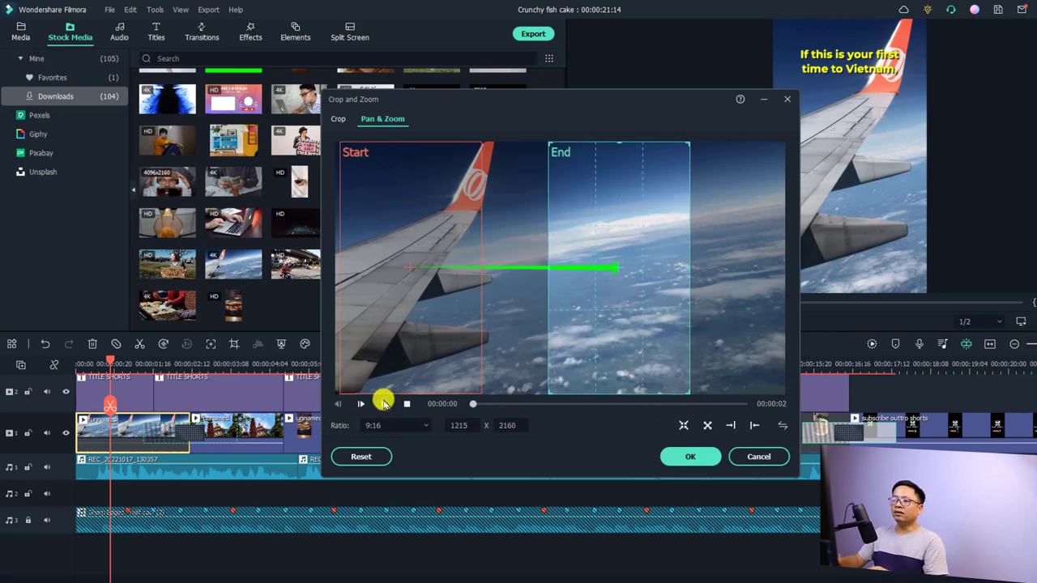
Step: Preview the pan movement across the airplane shot and apply it to the clip
left_click(384, 404)
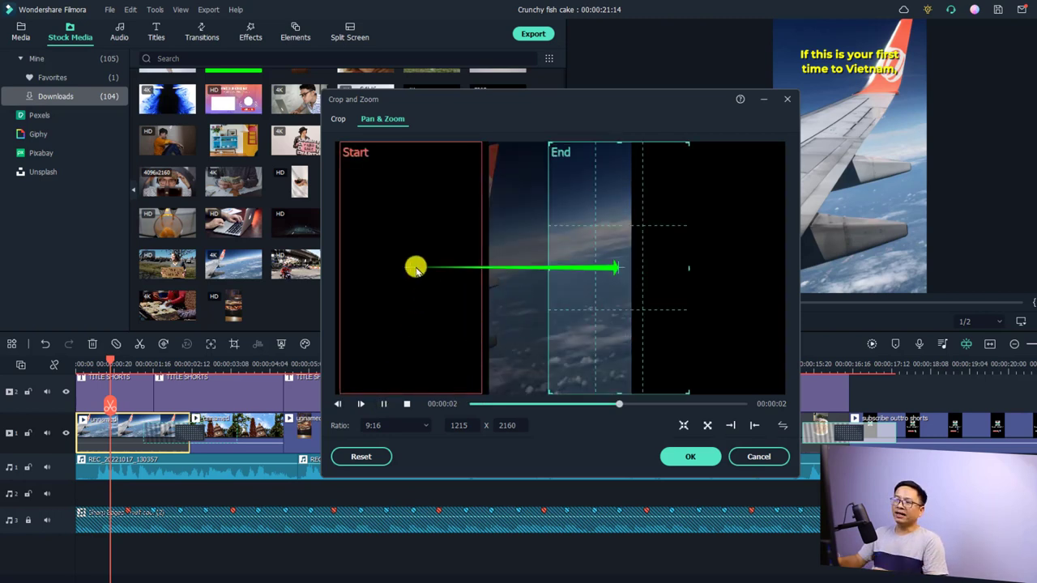
left_click(438, 273)
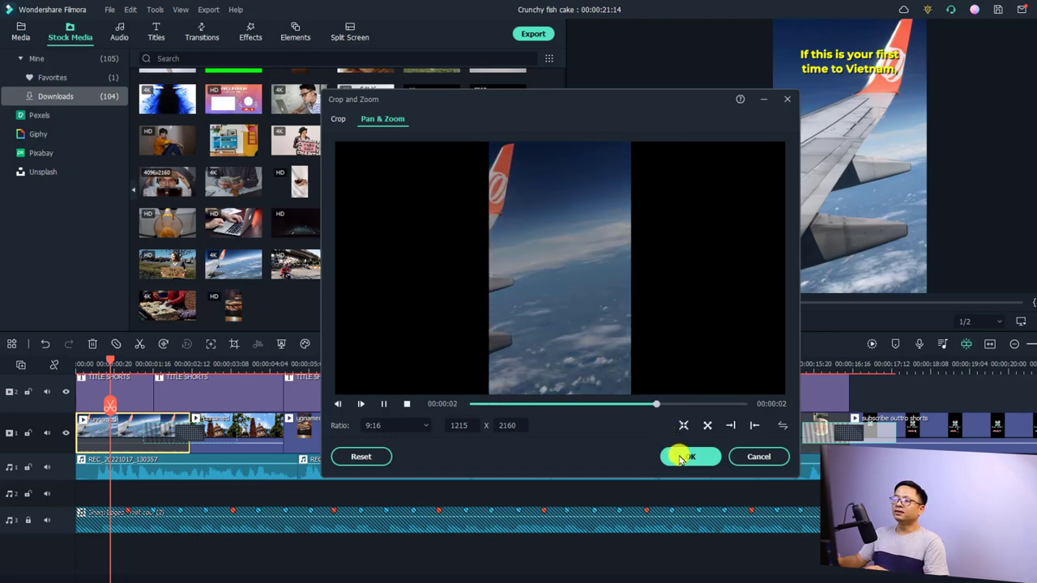
key("Return")
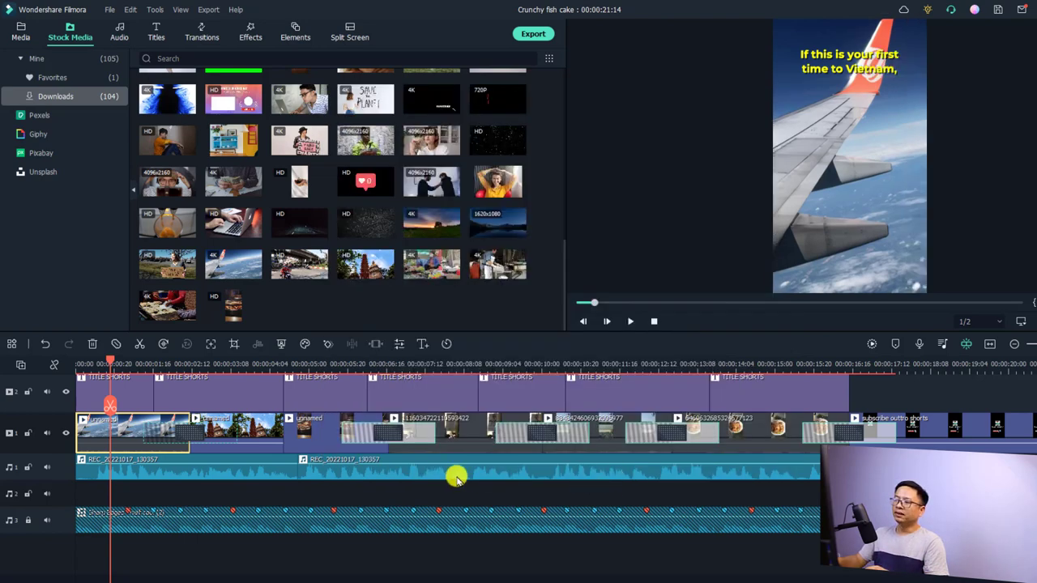
Step: Inspect the transition leading into the subscribe outro and open the transitions library
left_click(838, 439)
left_click(841, 437)
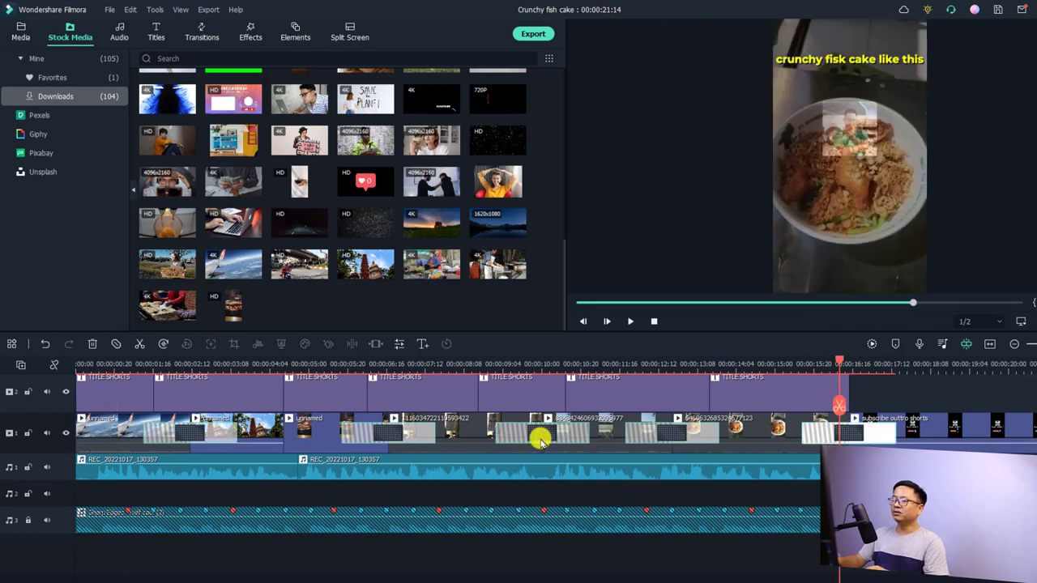
left_click(203, 31)
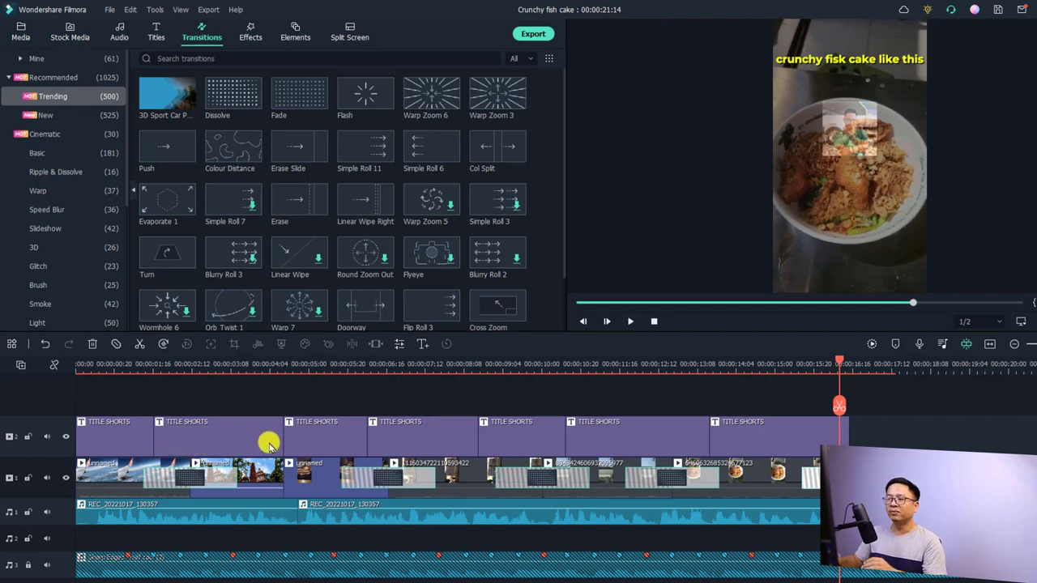
Step: Save the text style of the first title, "If this is your first time to Vietnam,", as a custom preset named "phu de dung nhieu"
left_click(89, 369)
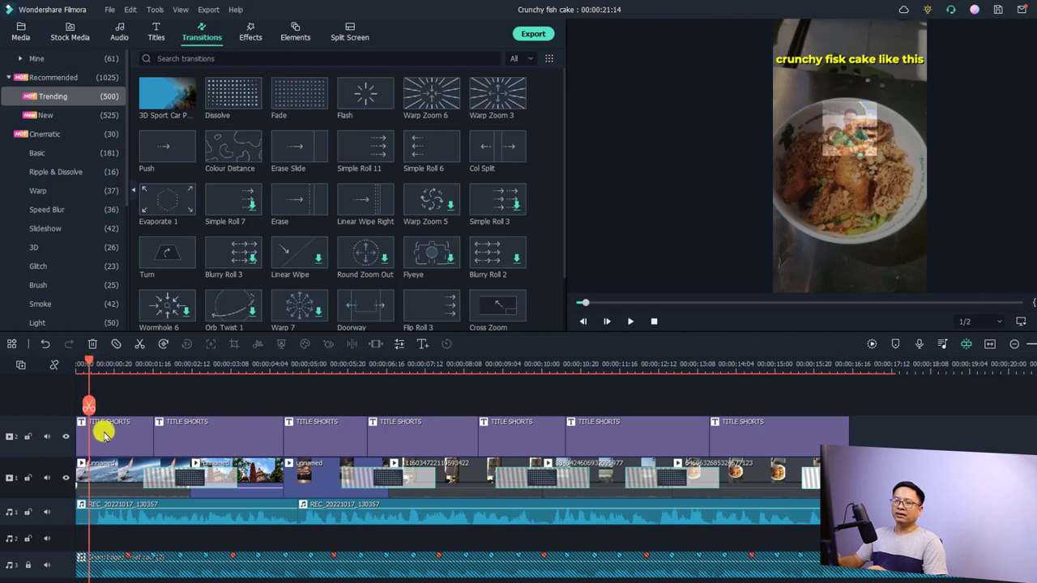
left_click(100, 429)
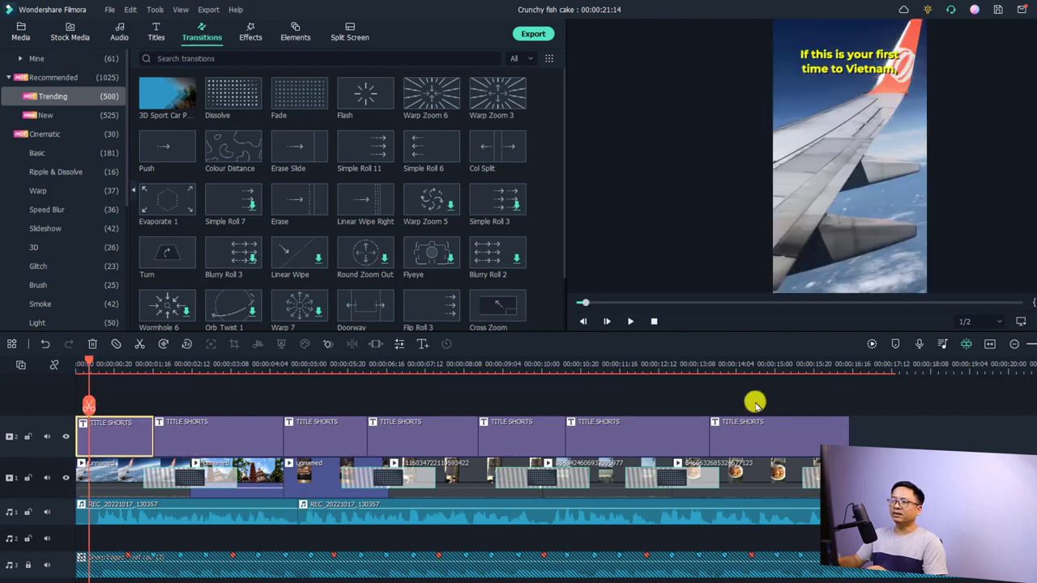
double_click(121, 431)
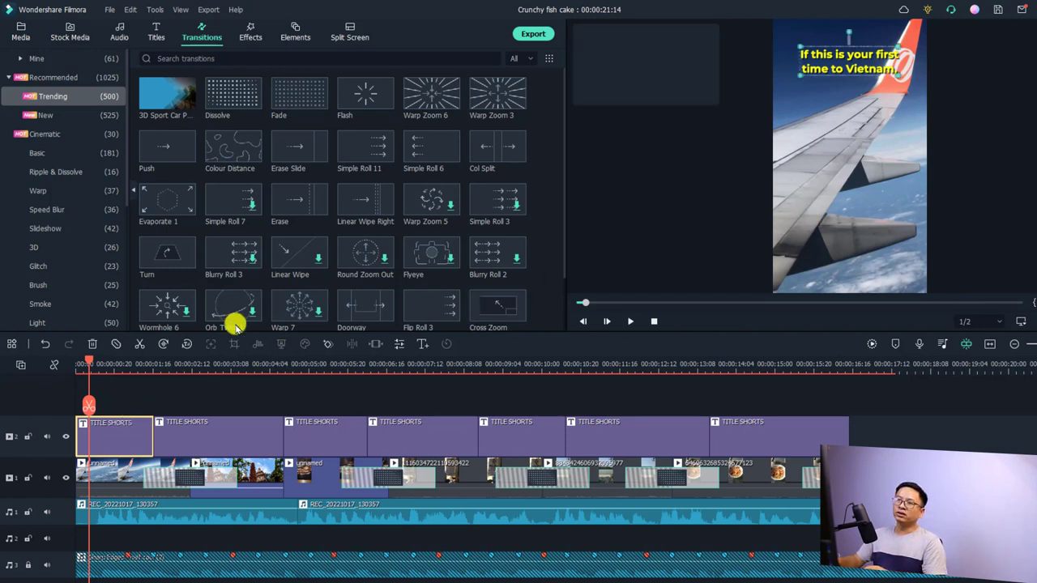
left_click(49, 319)
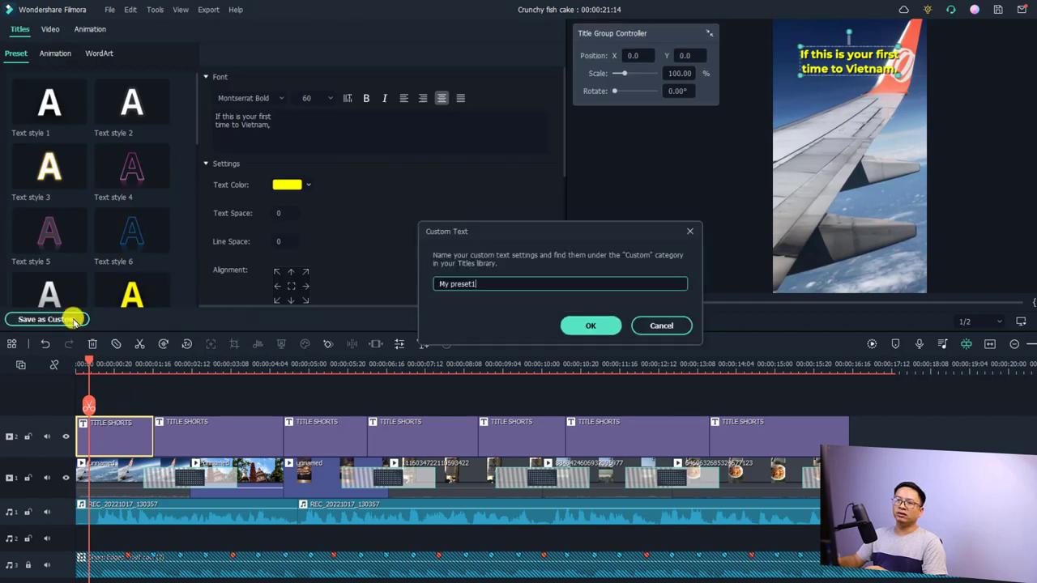
left_click_drag(486, 285, 383, 273)
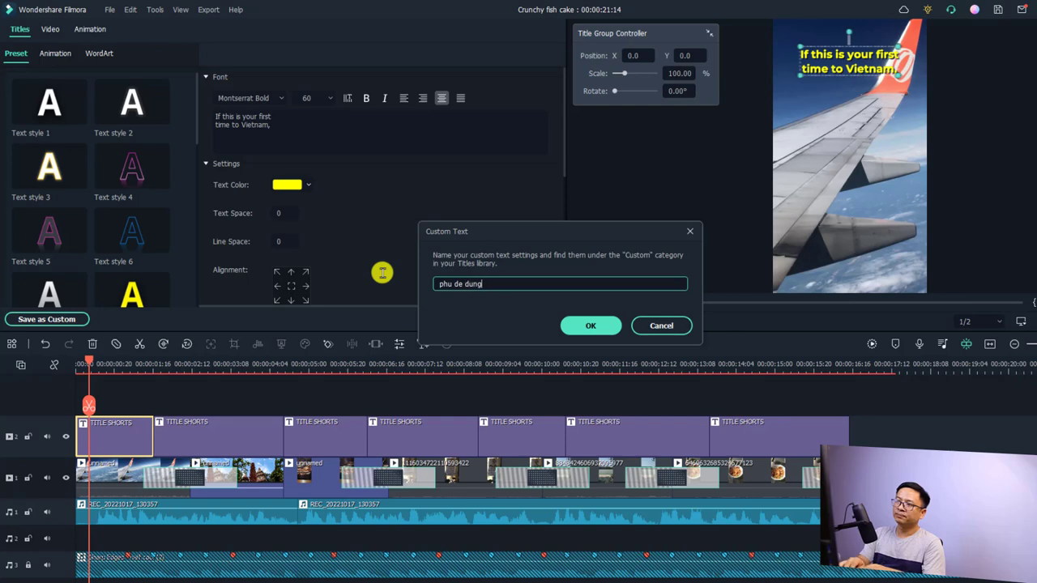
type("phu de dung nhieu")
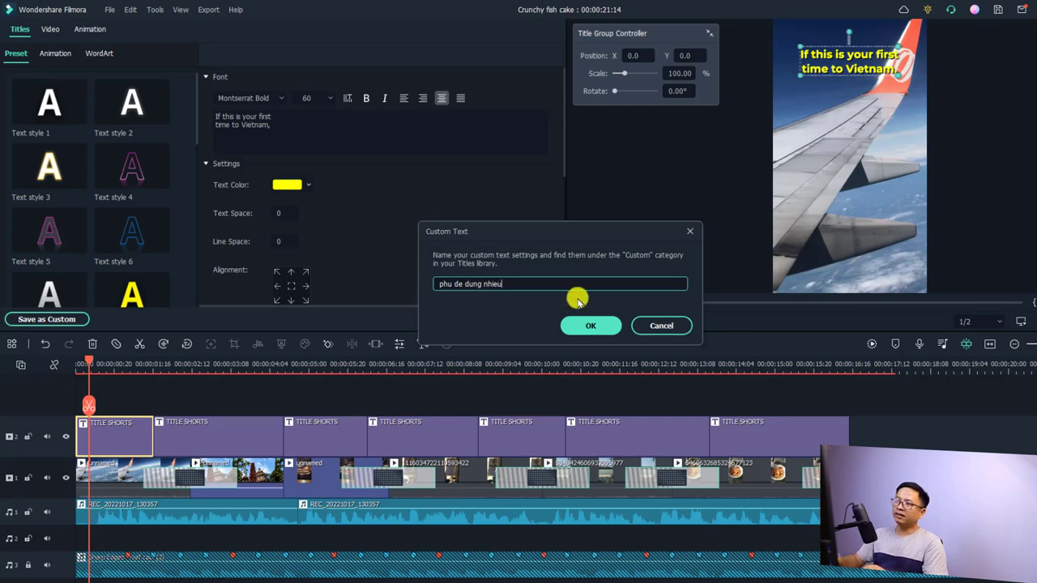
left_click(576, 323)
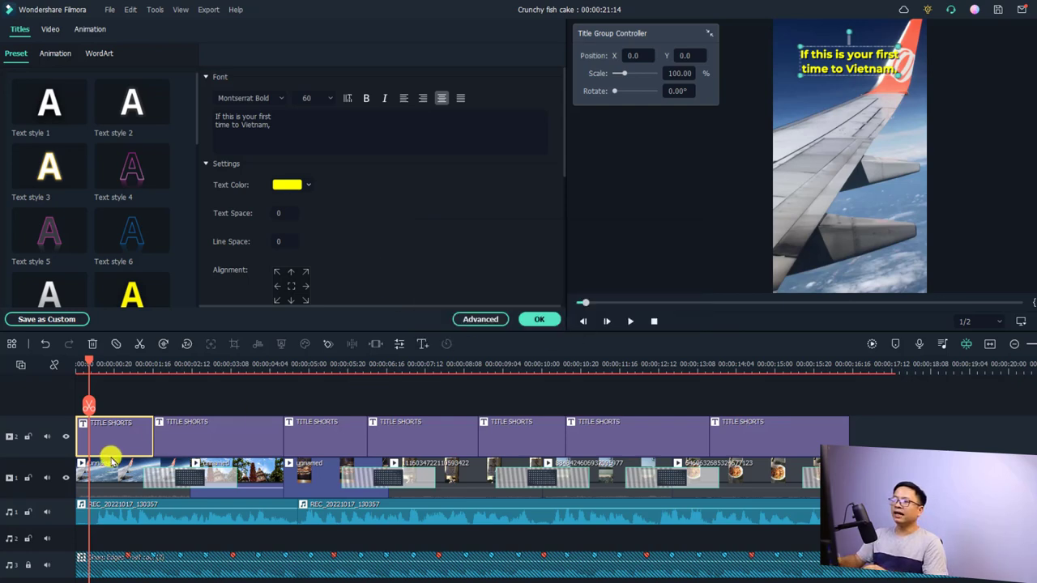
left_click(539, 320)
Step: Place the custom title preset "phu de dung nhieu" on video track 2 after the last caption, above the subscribe outro
left_click(153, 31)
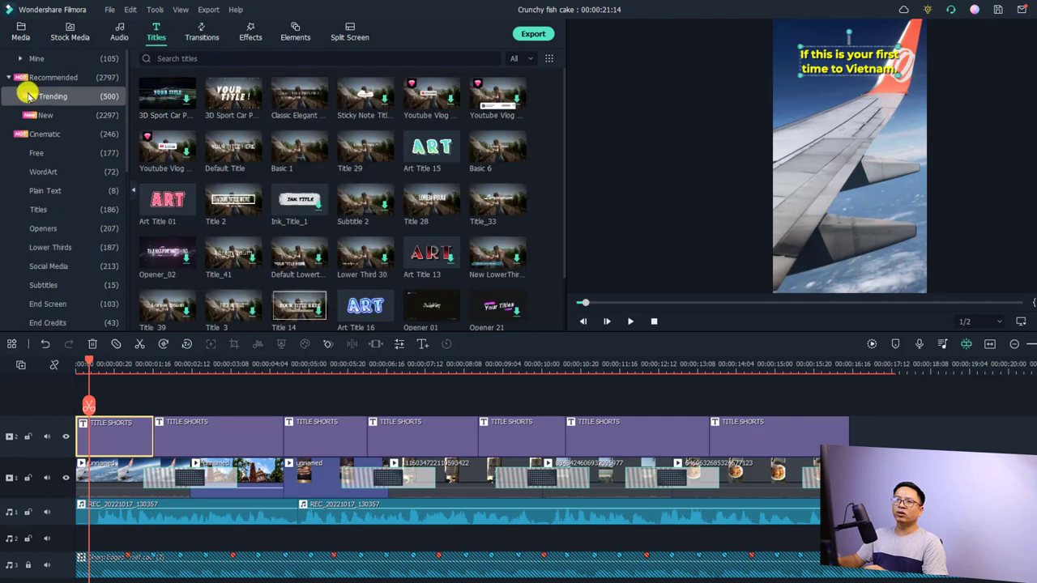
left_click(36, 59)
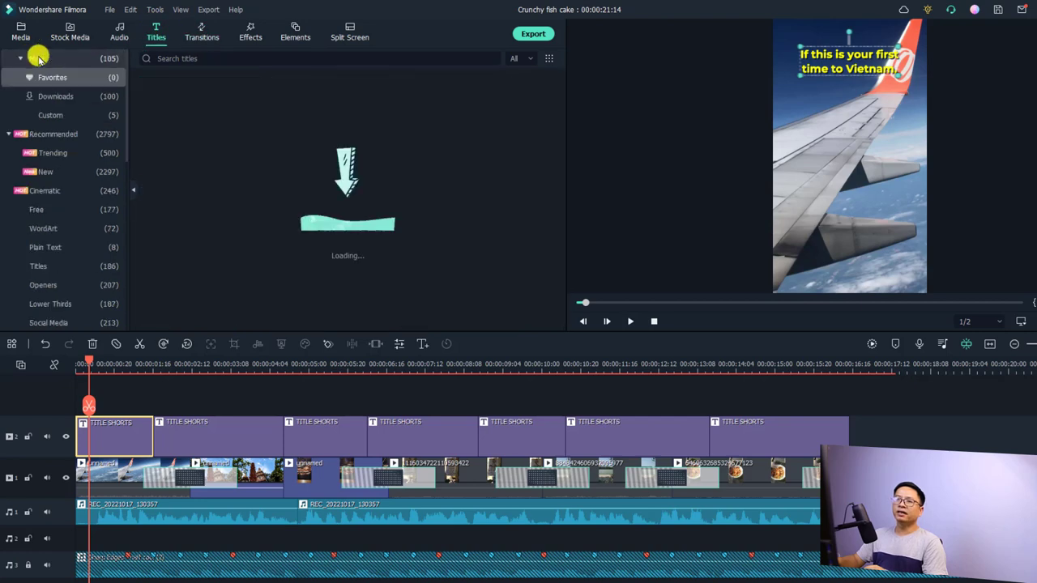
left_click(50, 96)
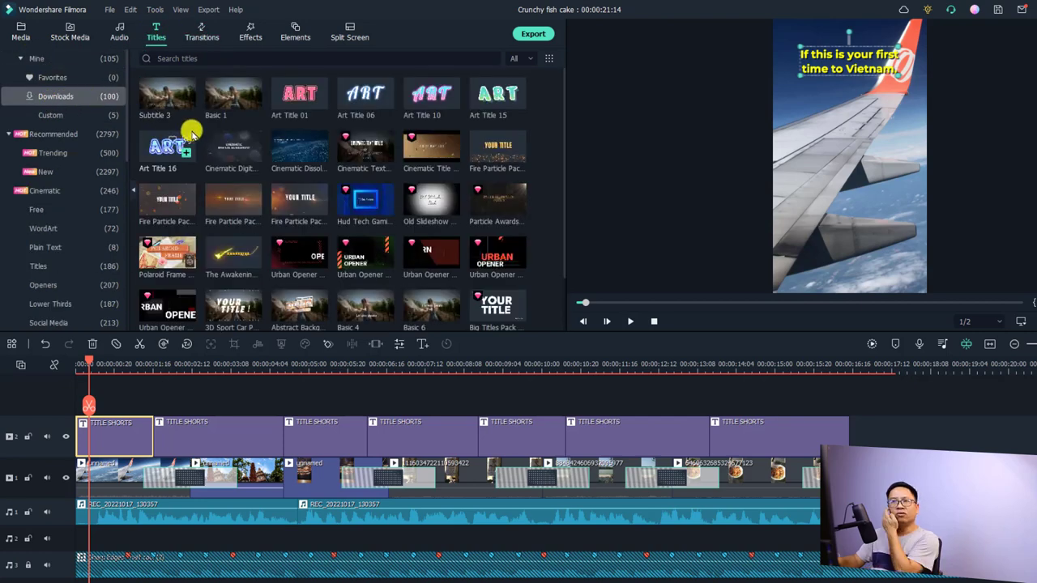
mouse_move(160, 118)
left_click(69, 115)
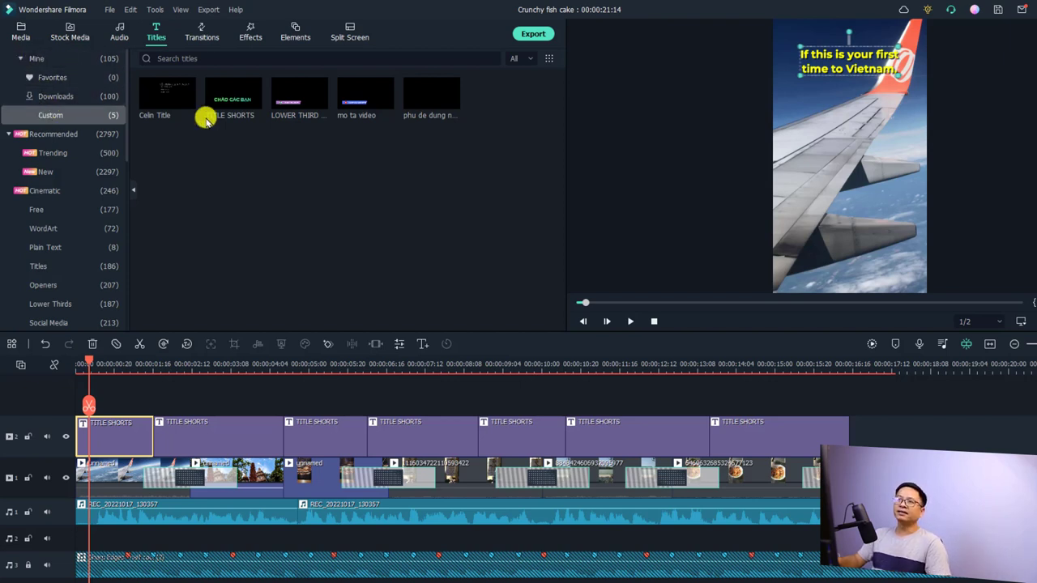
left_click_drag(417, 104, 874, 426)
Step: Play the newly placed title over the outro and check its text and style in the title editor
left_click(906, 365)
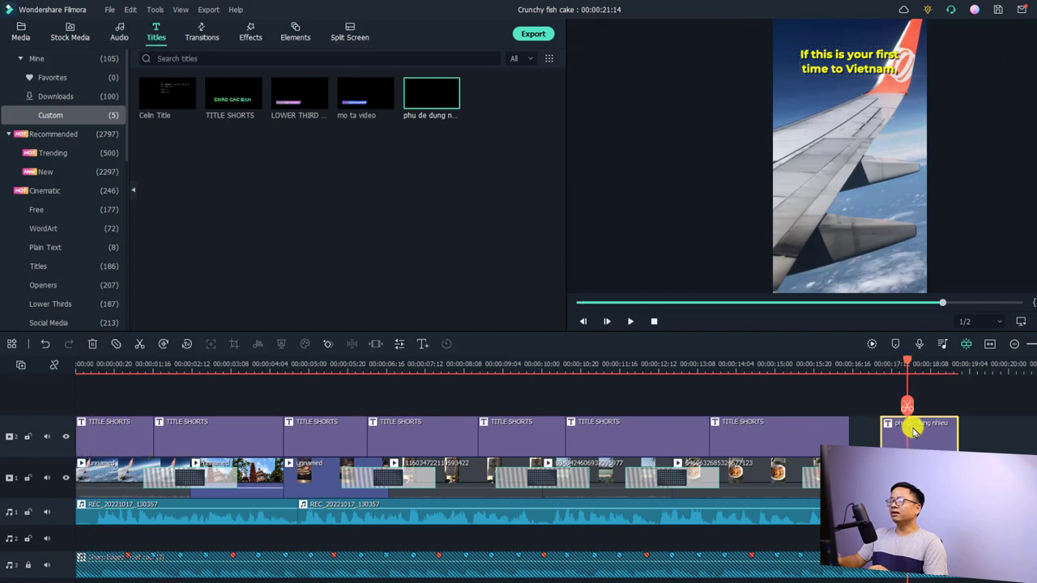
key("space")
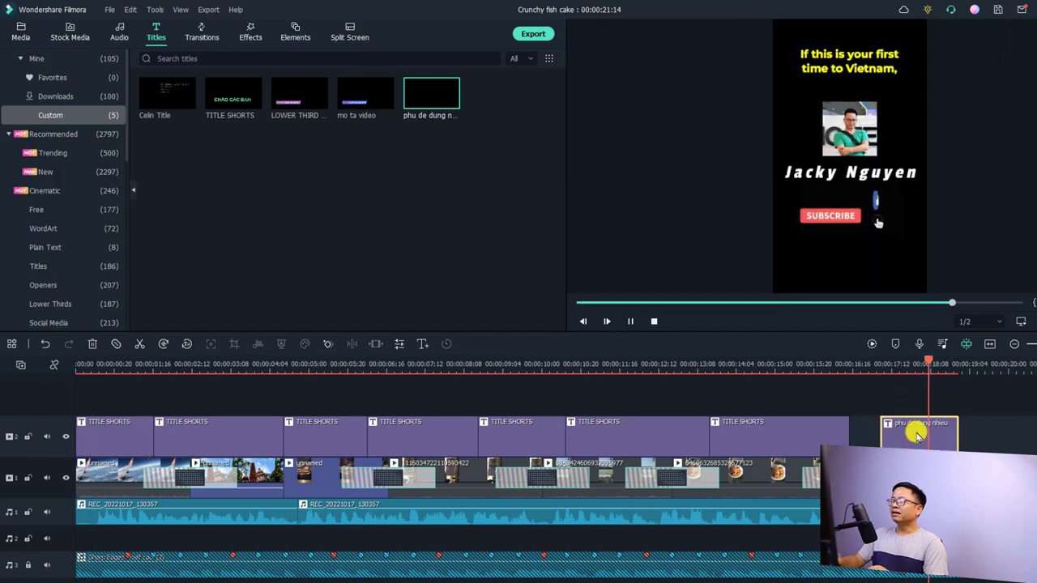
double_click(827, 69)
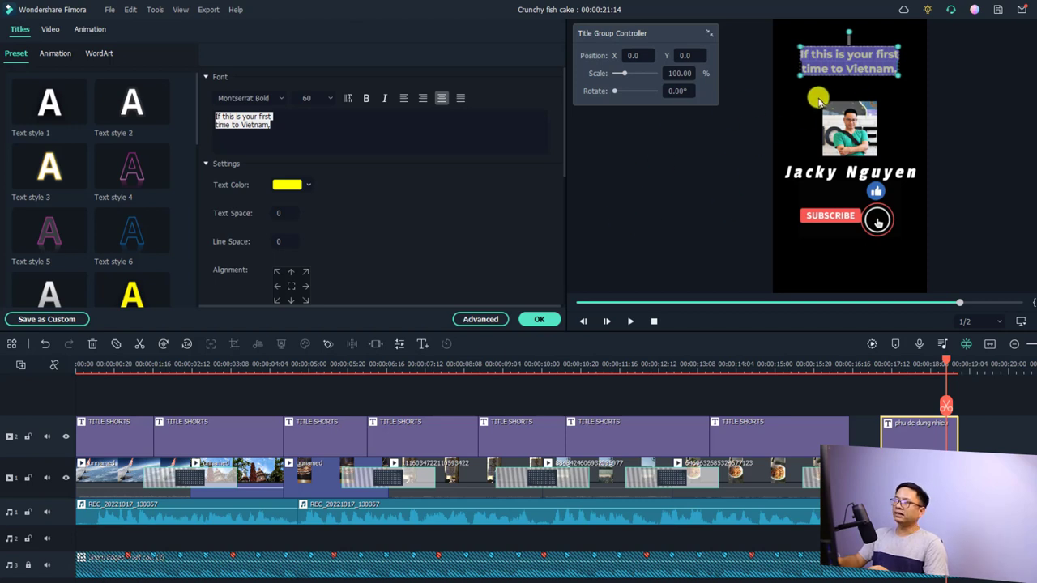
left_click(547, 320)
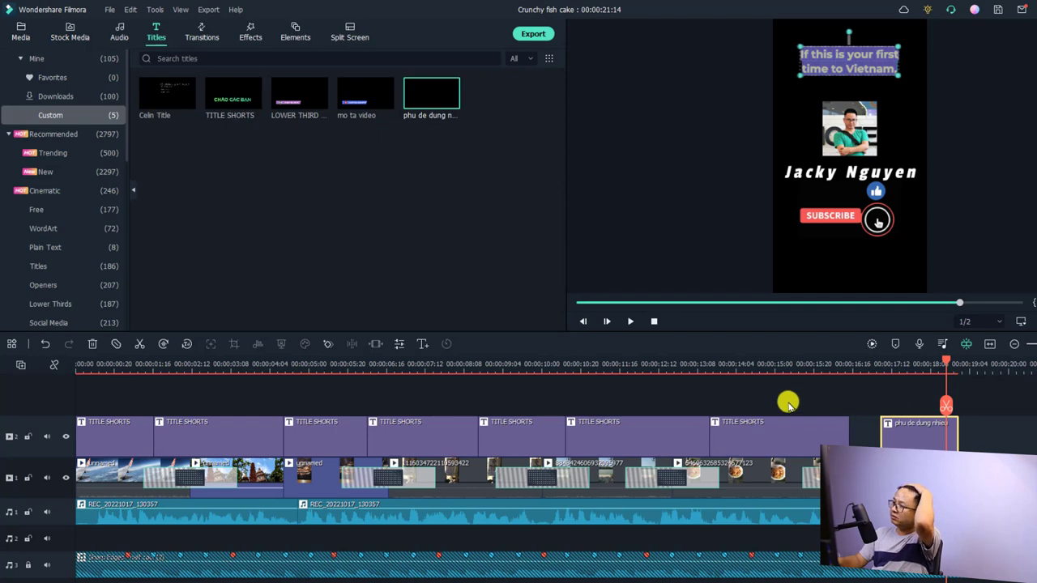
Step: Scrub through the timeline to the end of the outro and return to the opening airplane shot
left_click(594, 363)
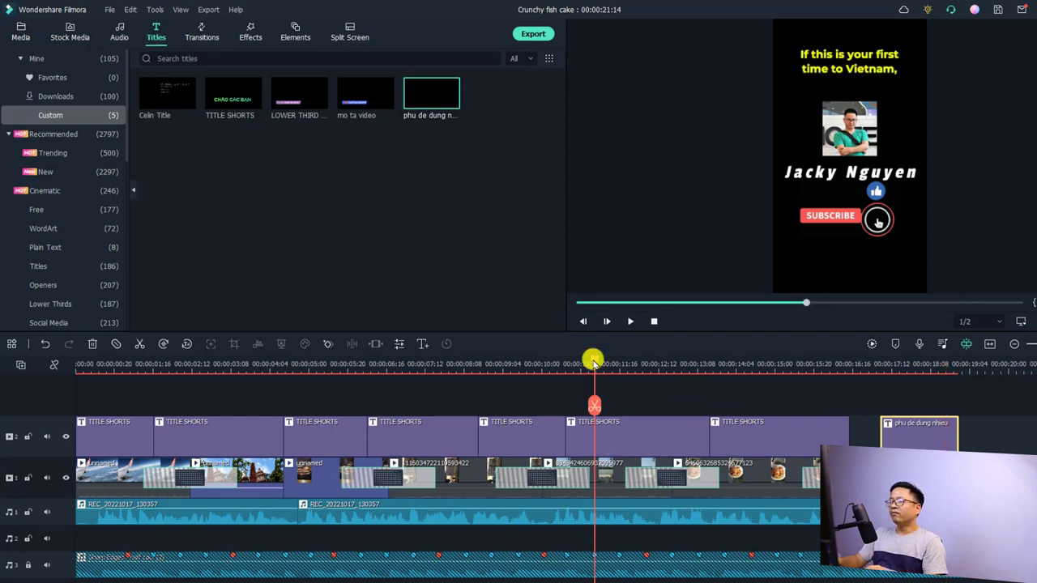
left_click_drag(593, 359, 1036, 401)
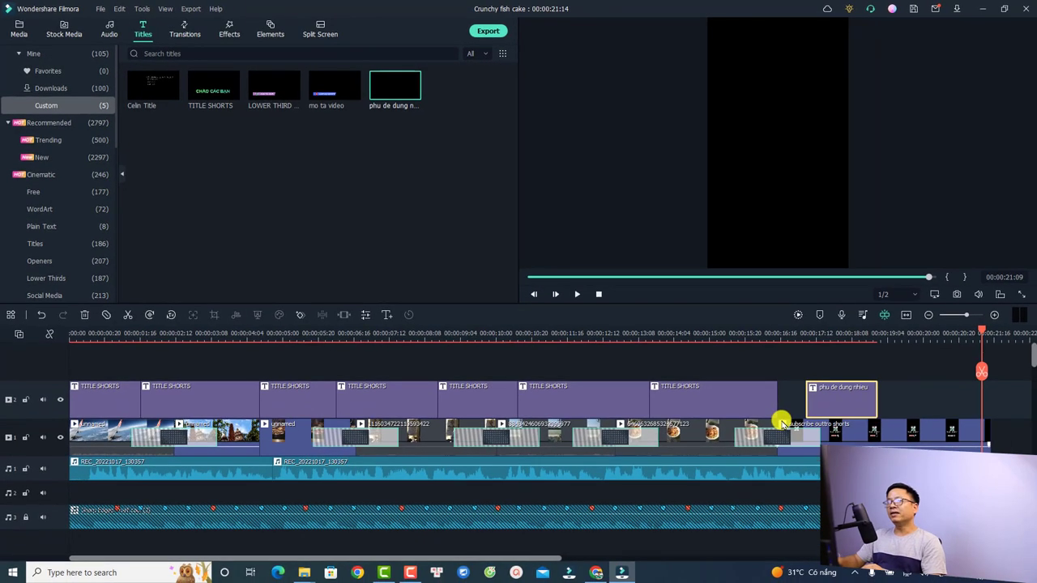
left_click(101, 336)
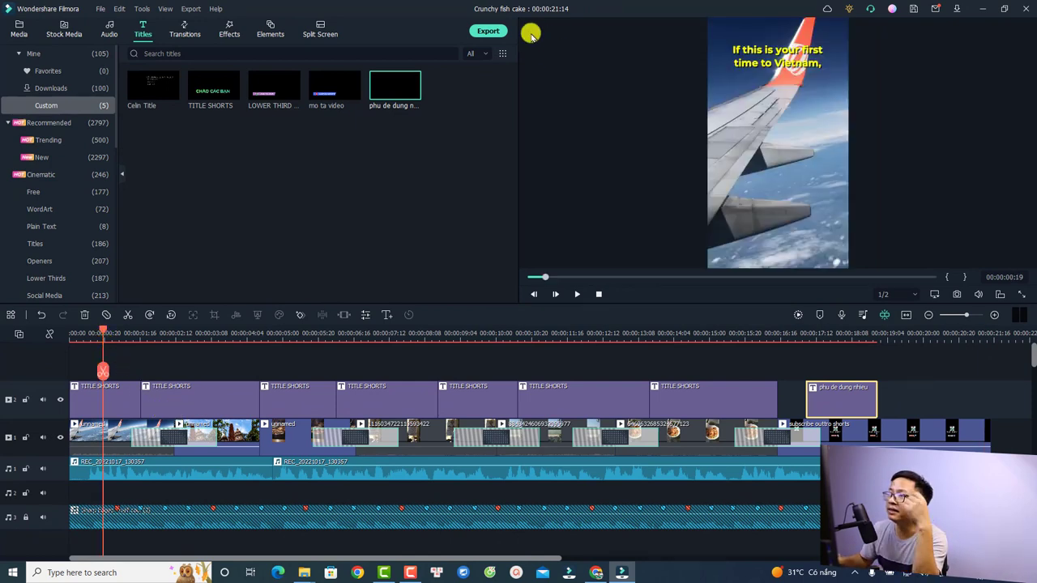
Step: Set the MP4 export quality to Best with a 20000 kbps bit rate, and close the export window without exporting
left_click(487, 32)
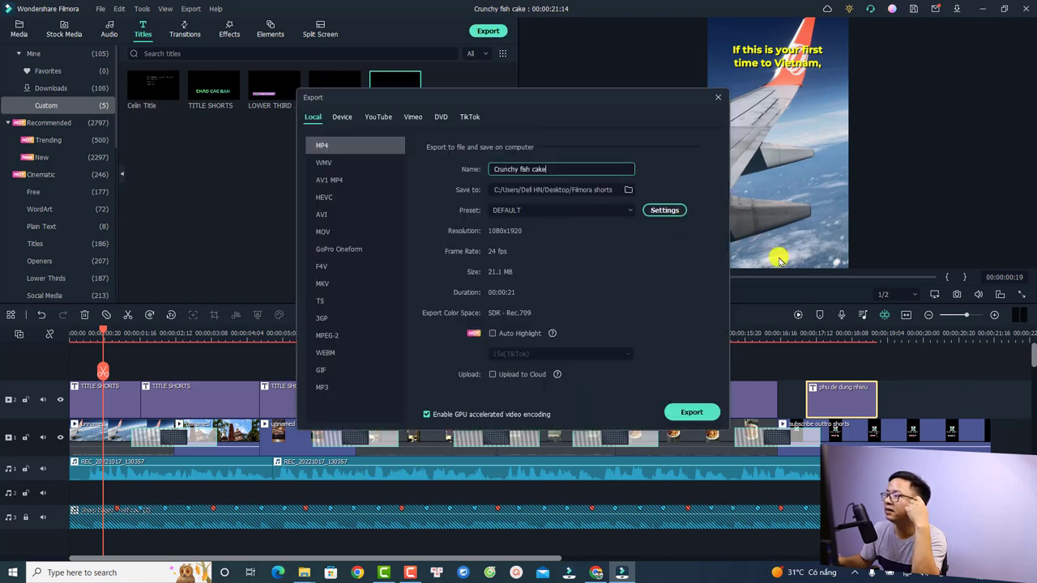
left_click(664, 210)
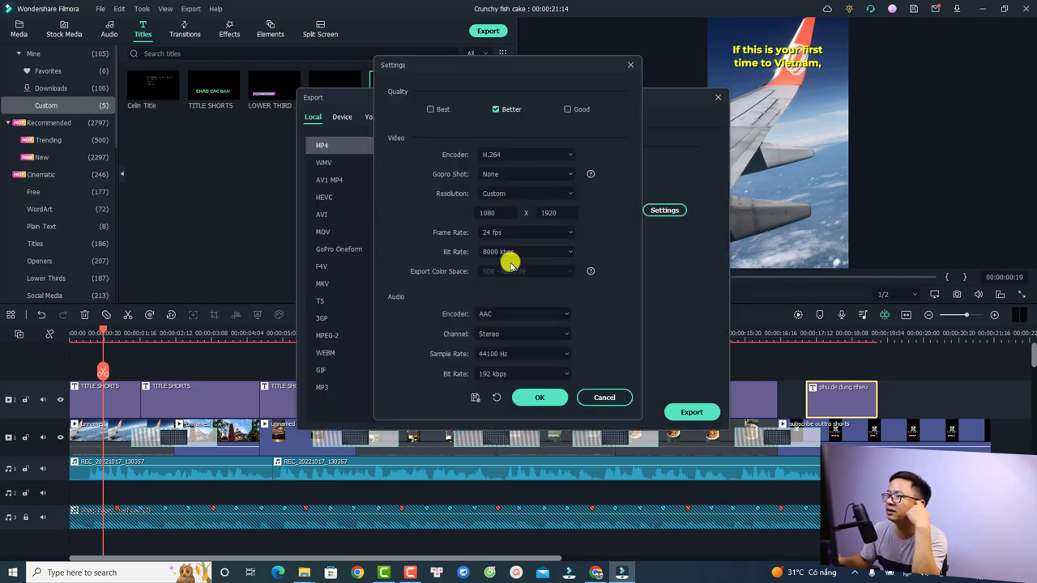
left_click(509, 251)
left_click(510, 413)
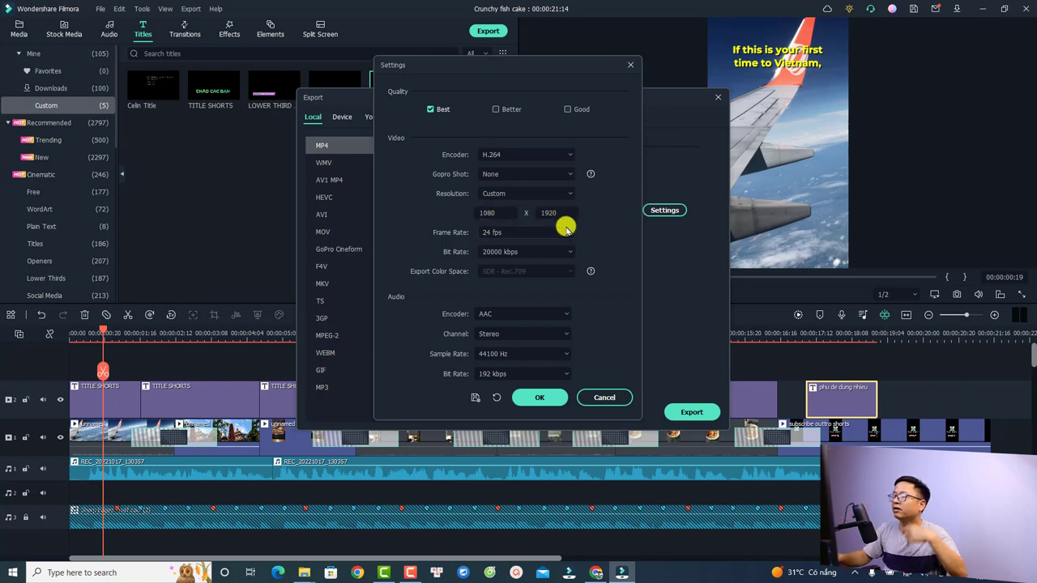
left_click(553, 396)
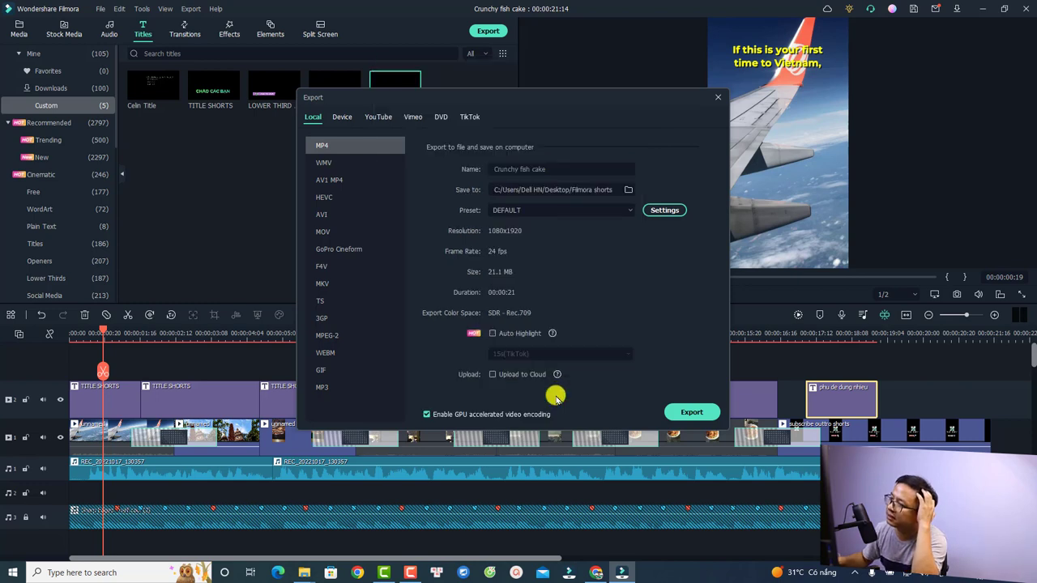
left_click(718, 97)
Step: Check the project's aspect ratio, resolution and frame rate in the project settings and close them
left_click(935, 297)
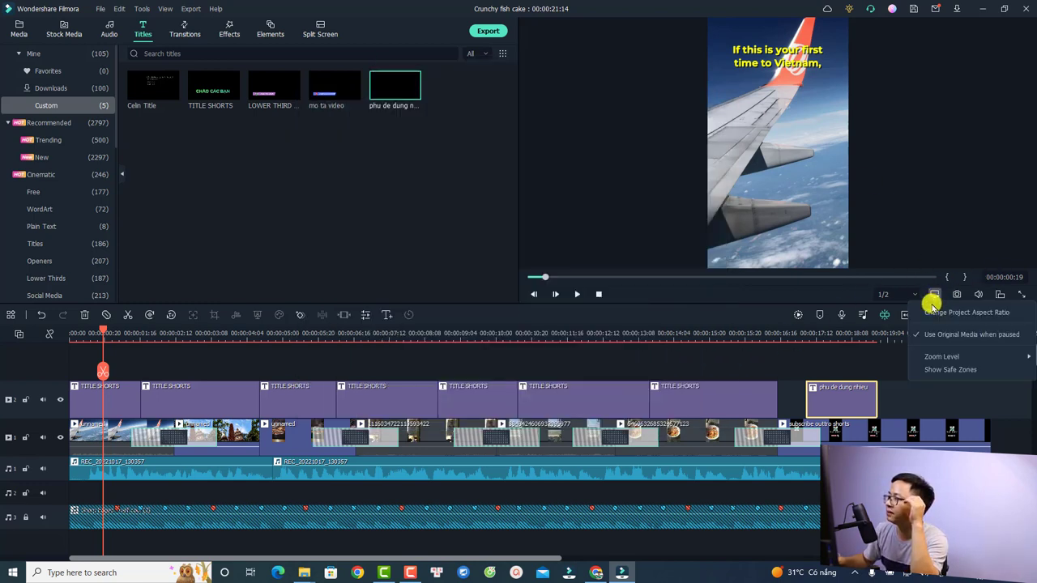
left_click(930, 304)
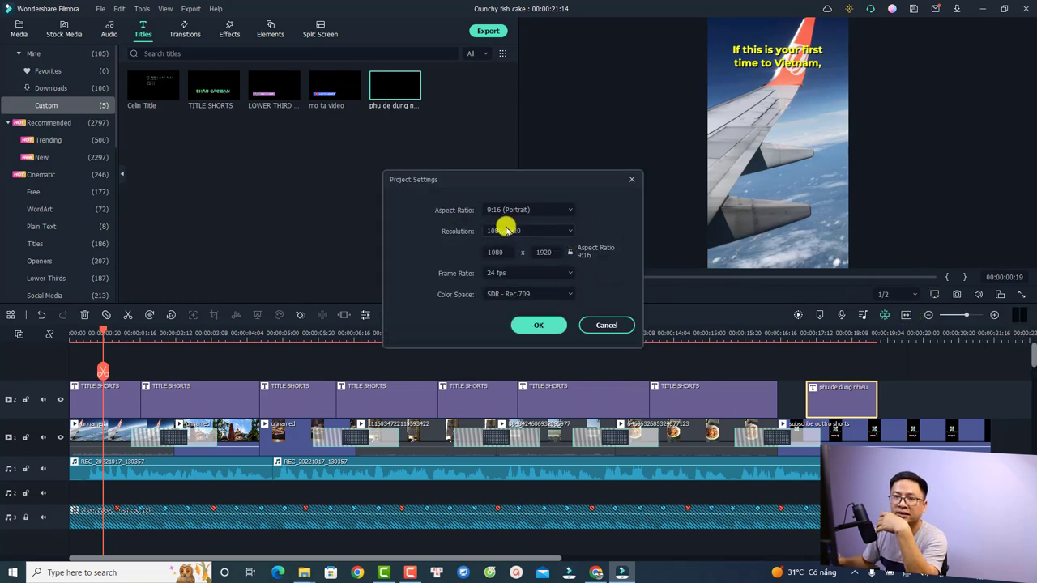
left_click(537, 325)
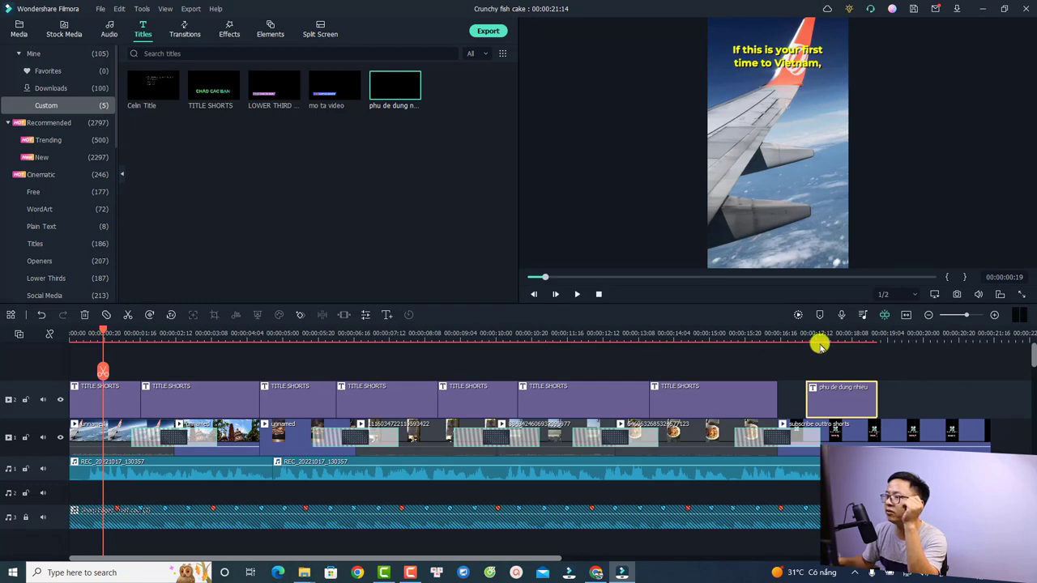